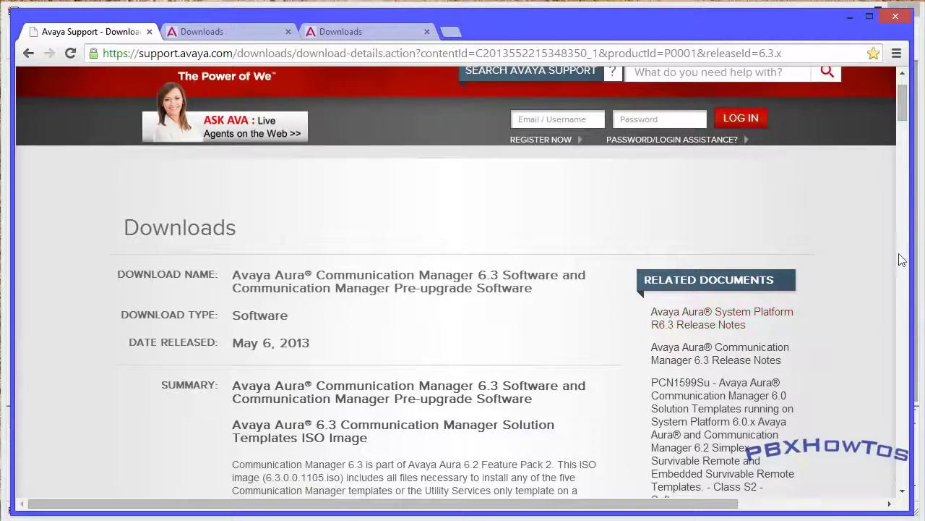
# Scroll the download page and bring up the System Platform console at 192.168.0.223 showing the Virtual Machine List
pyautogui.moveTo(900, 112); pyautogui.dragTo(835, 399)
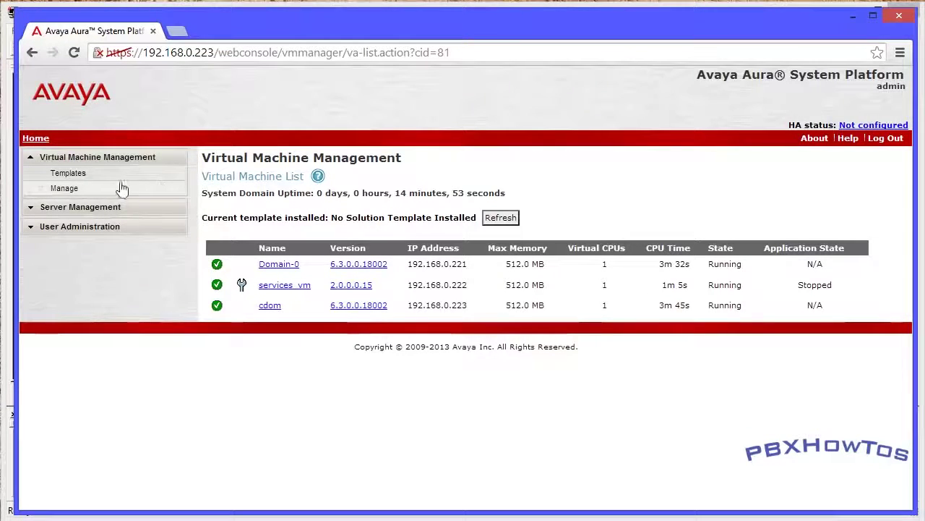
# Go to Virtual Machine Management > Templates and start installing a solution template
pyautogui.click(66, 175)
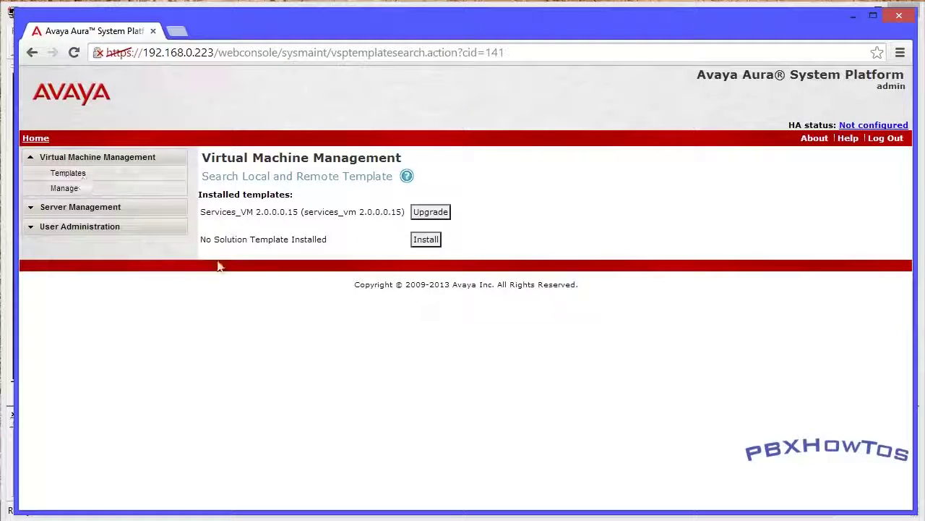
pyautogui.click(425, 244)
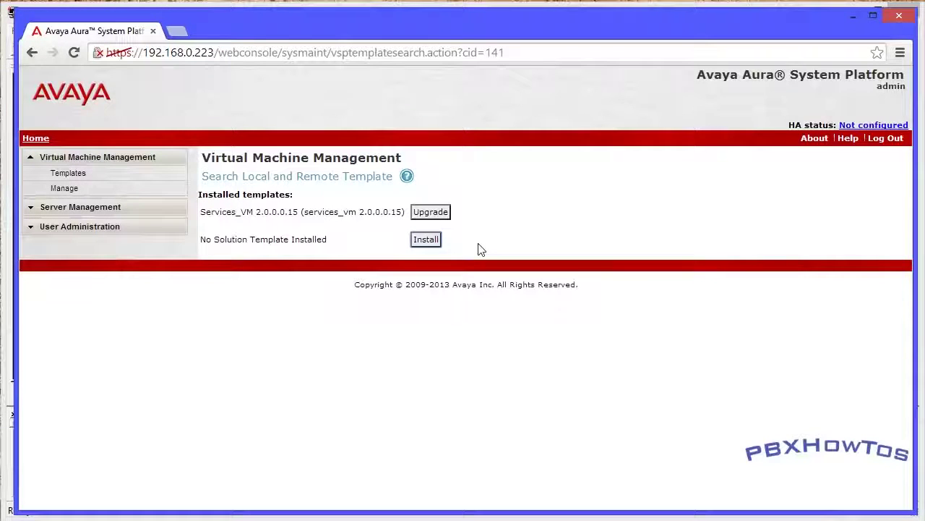
pyautogui.click(294, 206)
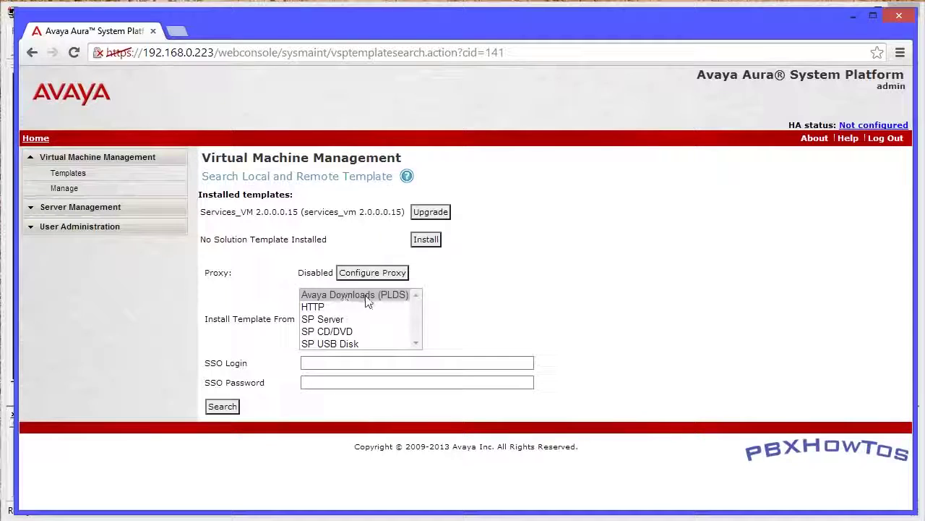
# Search the SP CD/DVD source for available templates under /cdrom/
pyautogui.click(325, 332)
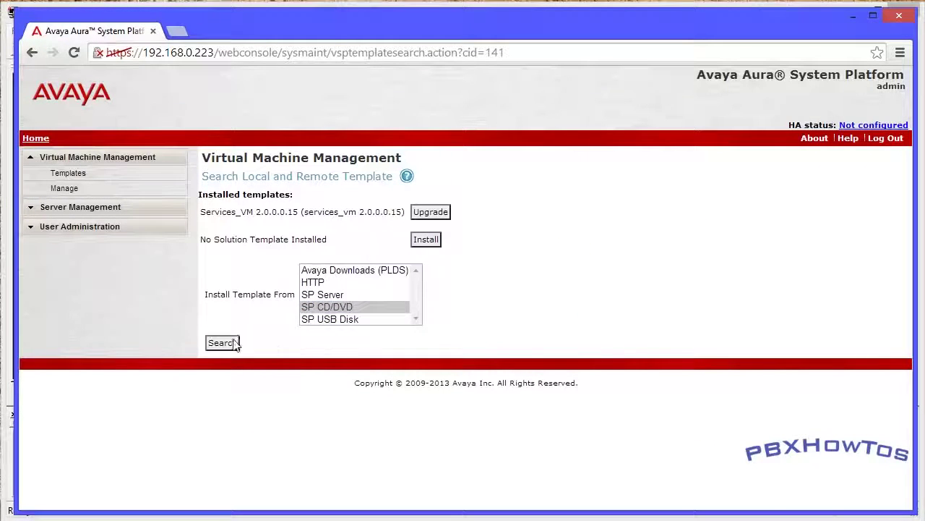
pyautogui.click(222, 344)
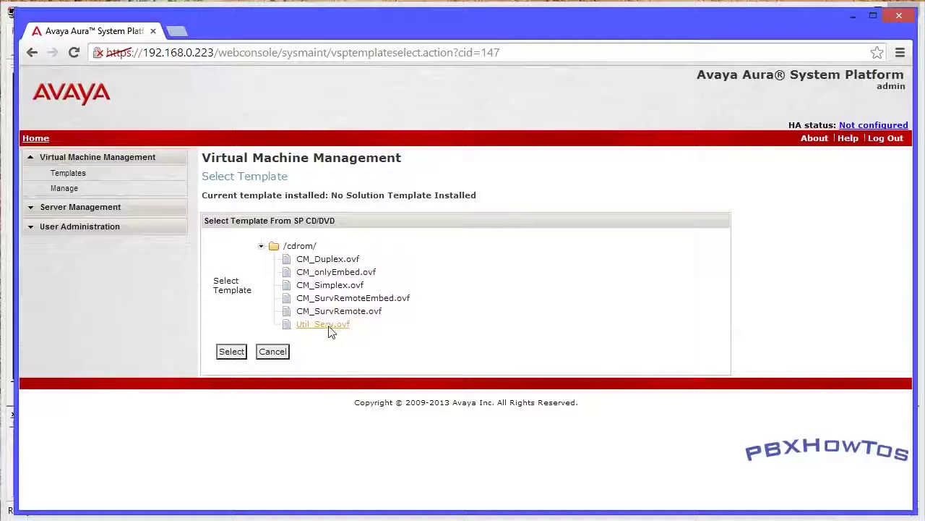
# Select the CM_onlyEmbed.ovf template from the /cdrom/ list
pyautogui.click(346, 274)
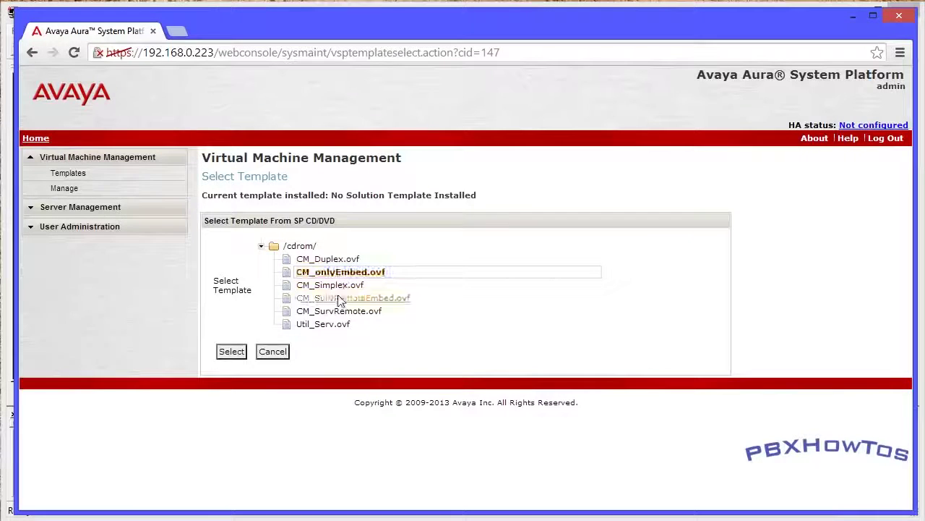
pyautogui.click(233, 351)
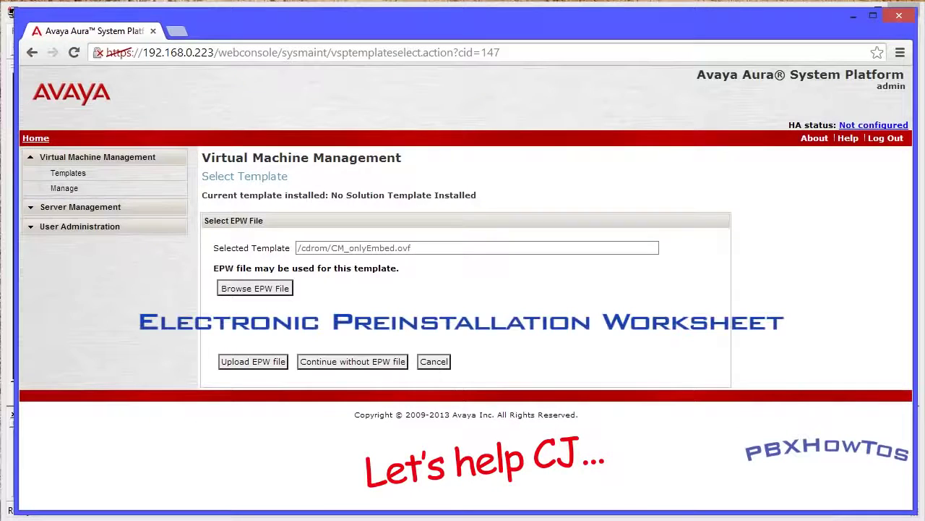
# Skip the EPW file and start installing the CM_onlyEmbed template
pyautogui.click(352, 363)
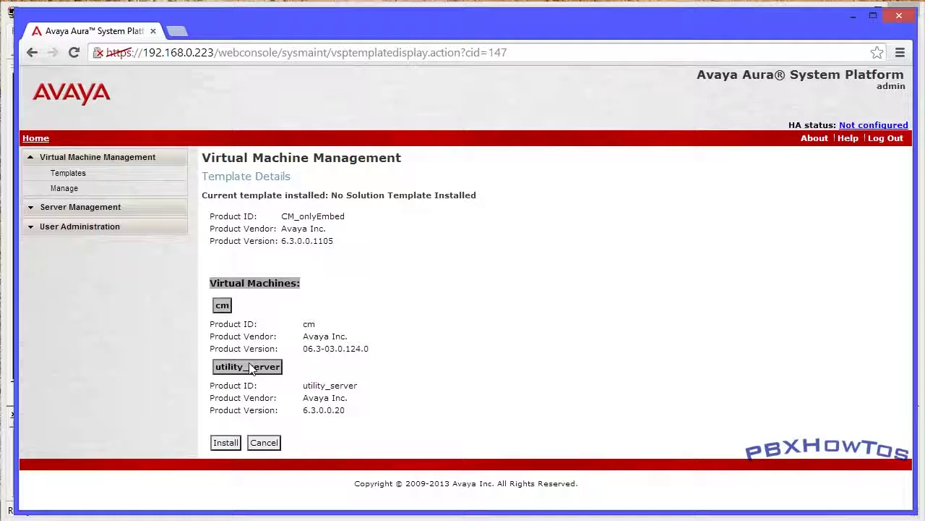
pyautogui.click(224, 442)
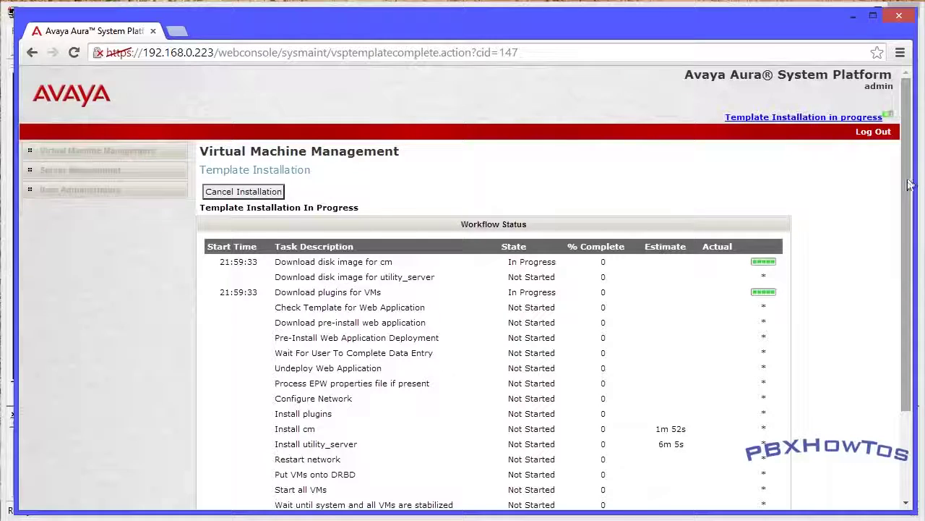
# Scroll the Workflow Status table to the step awaiting user data entry
pyautogui.moveTo(908, 188); pyautogui.dragTo(909, 193)
pyautogui.scroll(-1, 908, 193)
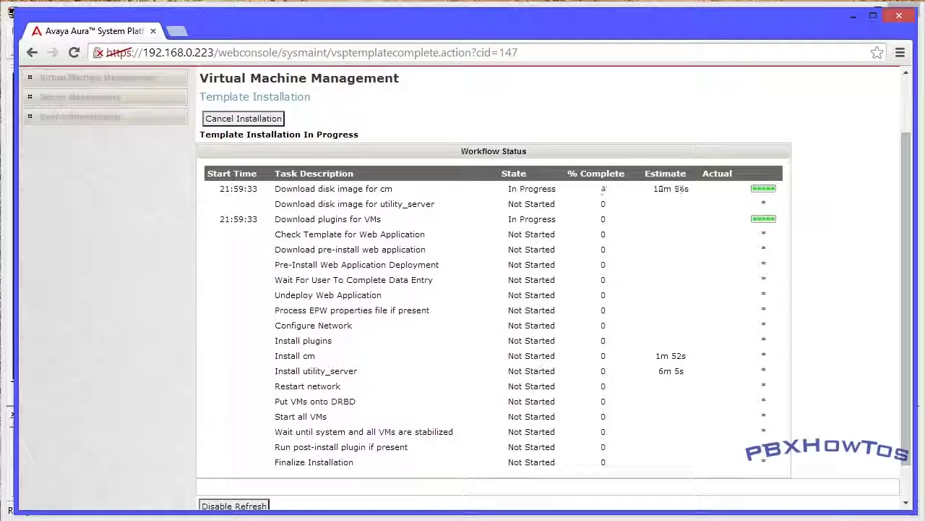
pyautogui.moveTo(275, 286); pyautogui.dragTo(403, 309)
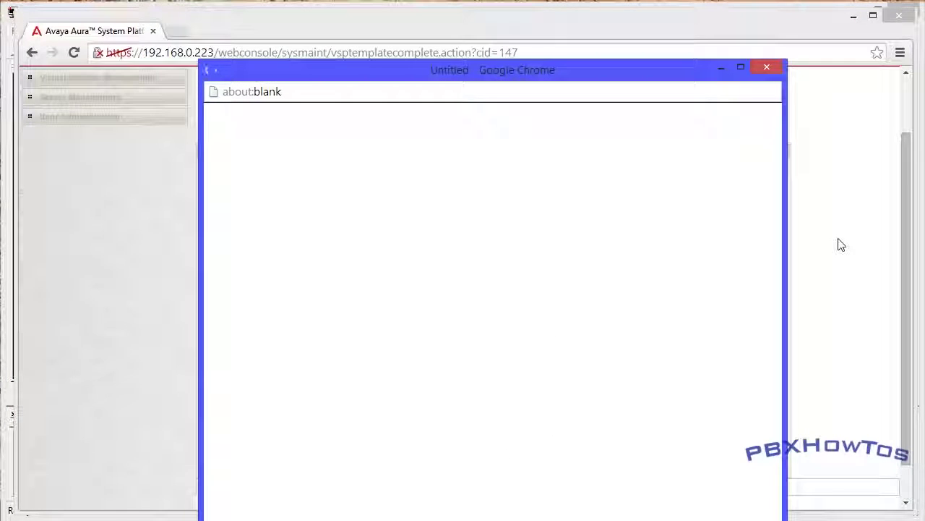
# Reposition and widen the installation wizard pop-up window
pyautogui.moveTo(508, 71); pyautogui.dragTo(496, 26)
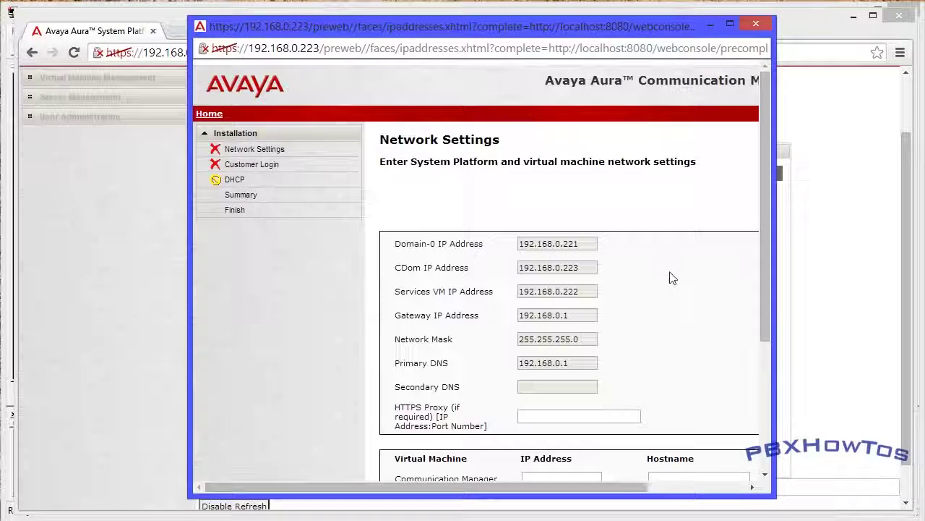
pyautogui.moveTo(775, 322); pyautogui.dragTo(890, 332)
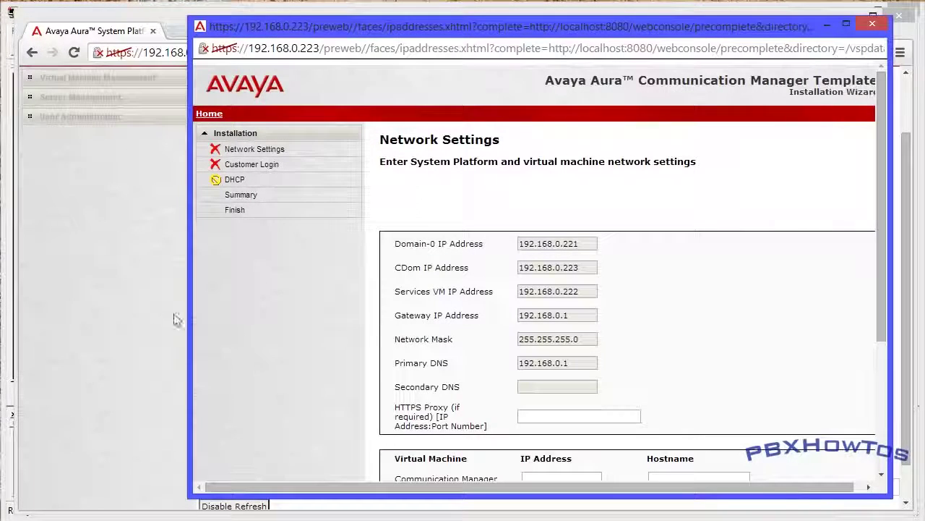
pyautogui.moveTo(190, 316); pyautogui.dragTo(133, 316)
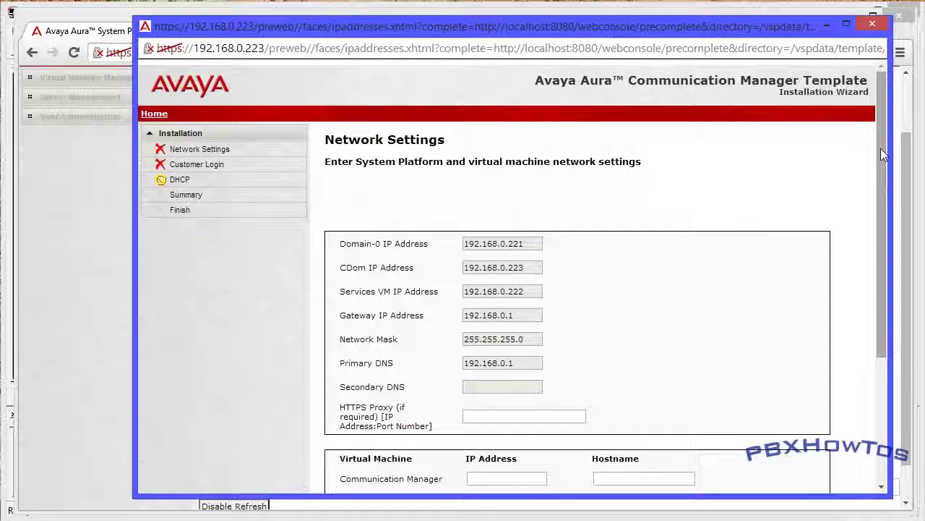
pyautogui.moveTo(881, 148); pyautogui.dragTo(875, 222)
# Assign CM 192.168.0.225 / PBXHowTosCM and Utility Server 192.168.0.224 / UtilityServer, then continue
pyautogui.click(472, 371)
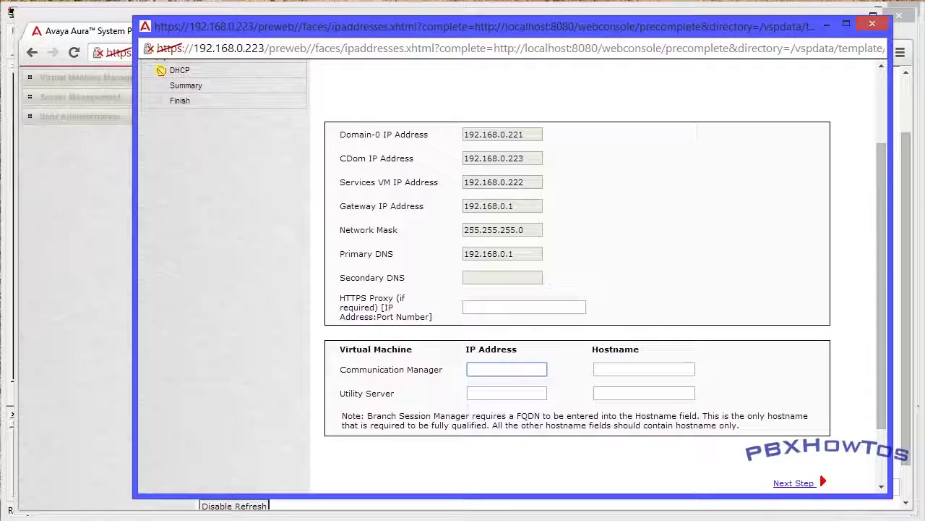
pyautogui.write('192')
pyautogui.click(494, 402)
pyautogui.click(644, 369)
pyautogui.click(637, 386)
pyautogui.click(506, 392)
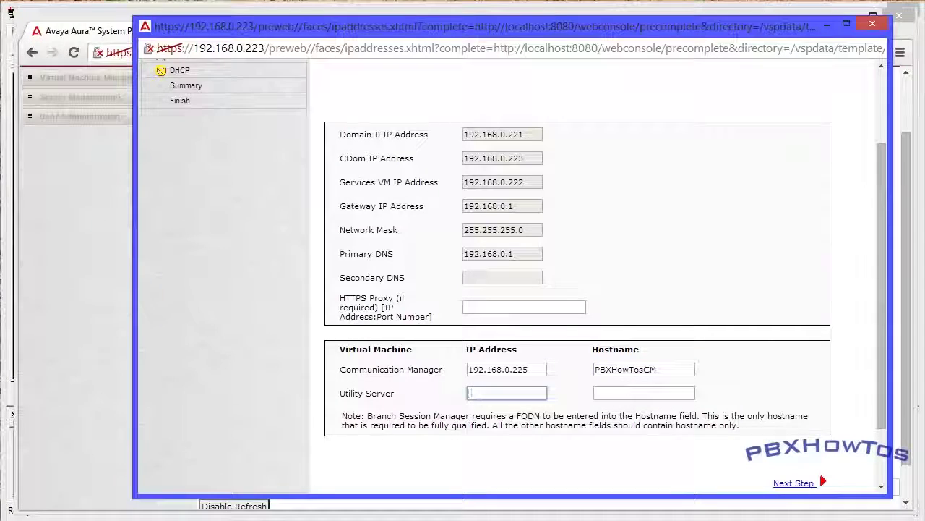
pyautogui.click(506, 393)
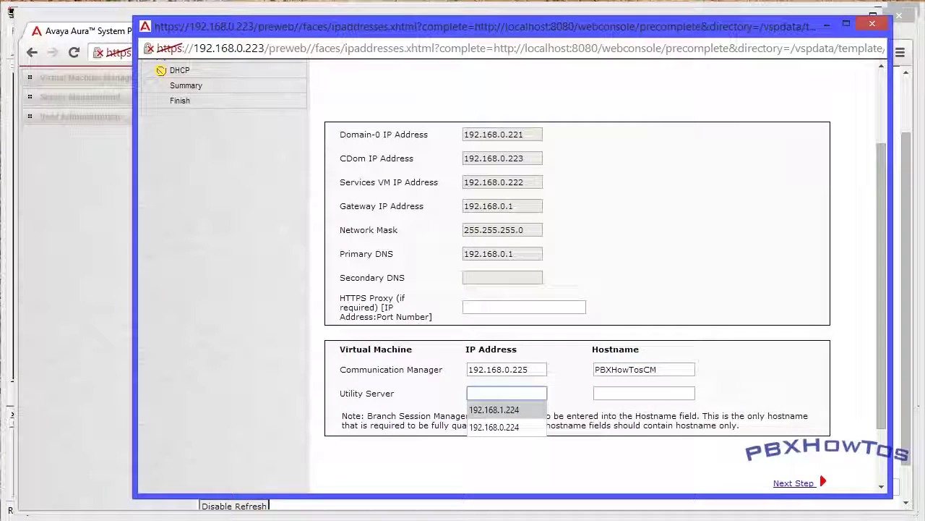
pyautogui.click(494, 427)
pyautogui.click(644, 393)
pyautogui.click(622, 408)
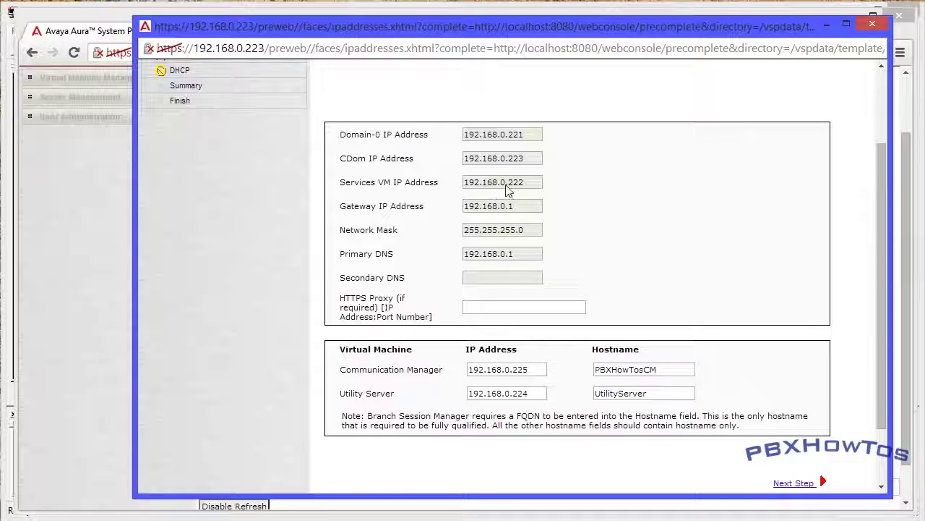
pyautogui.scroll(-3, 495, 189)
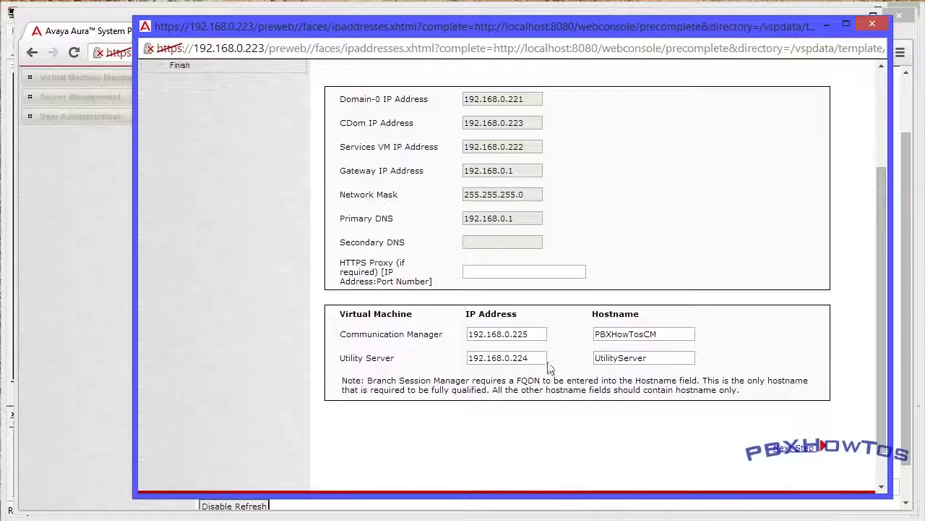
pyautogui.click(790, 448)
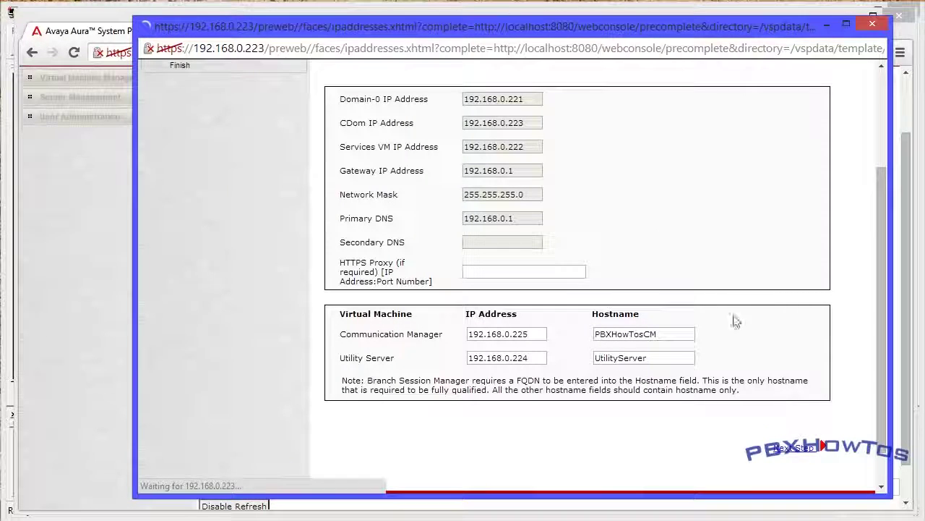
# Enter the customer login name and password, then continue to DHCP configuration
pyautogui.click(558, 190)
pyautogui.write('cu')
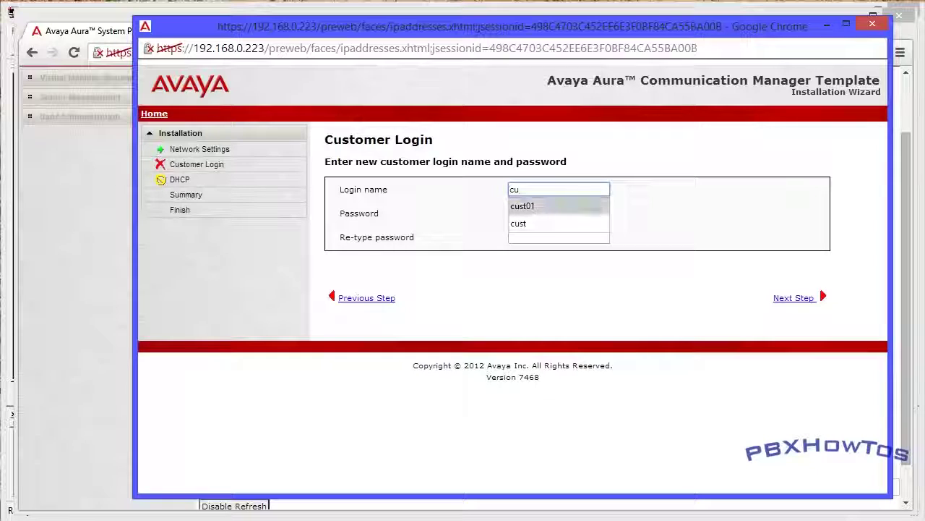
pyautogui.press('Tab')
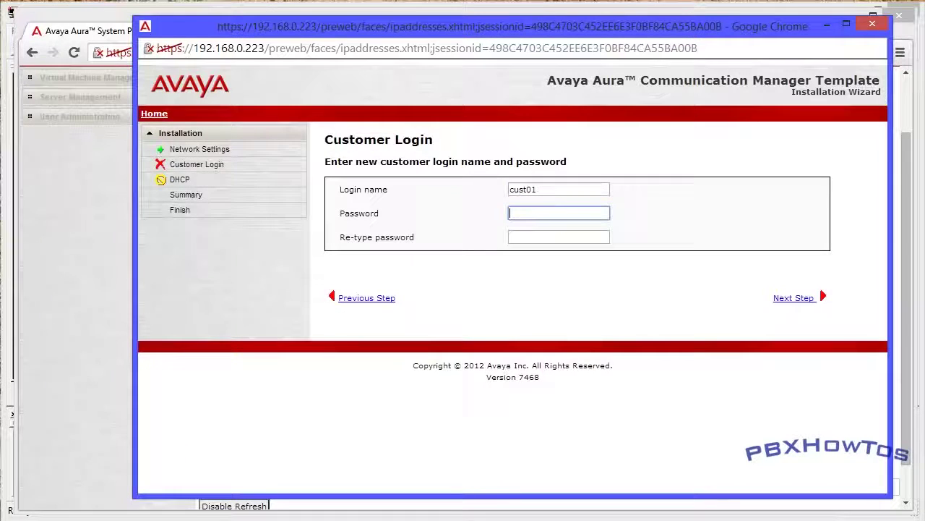
pyautogui.write('•••••••')
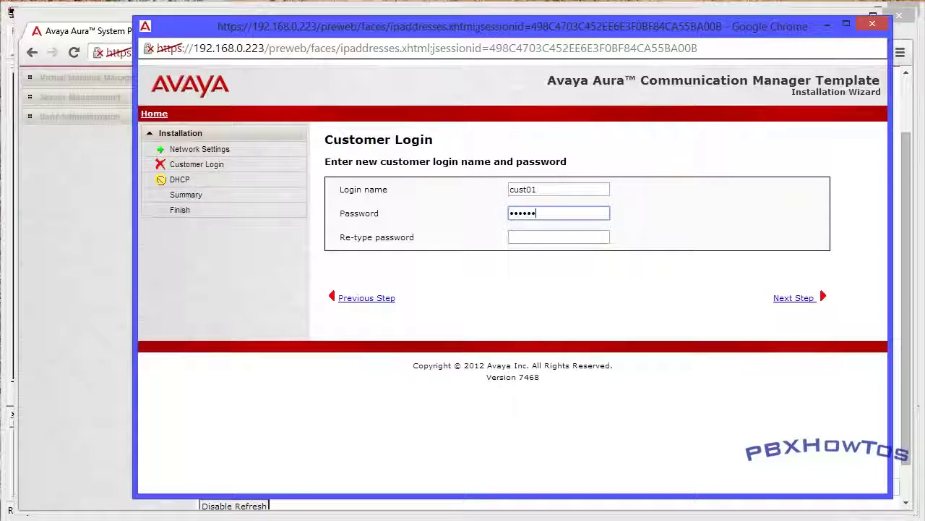
pyautogui.press('Tab')
pyautogui.write('•••••••')
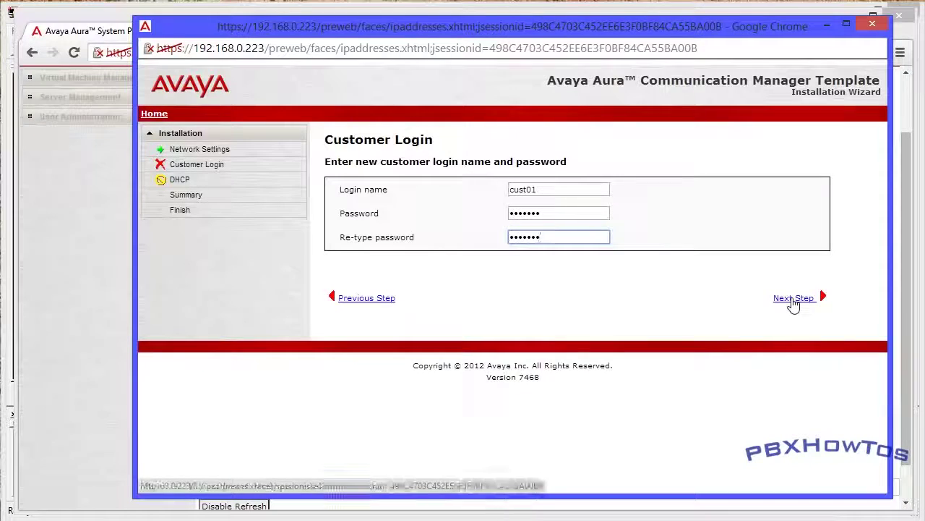
pyautogui.click(793, 299)
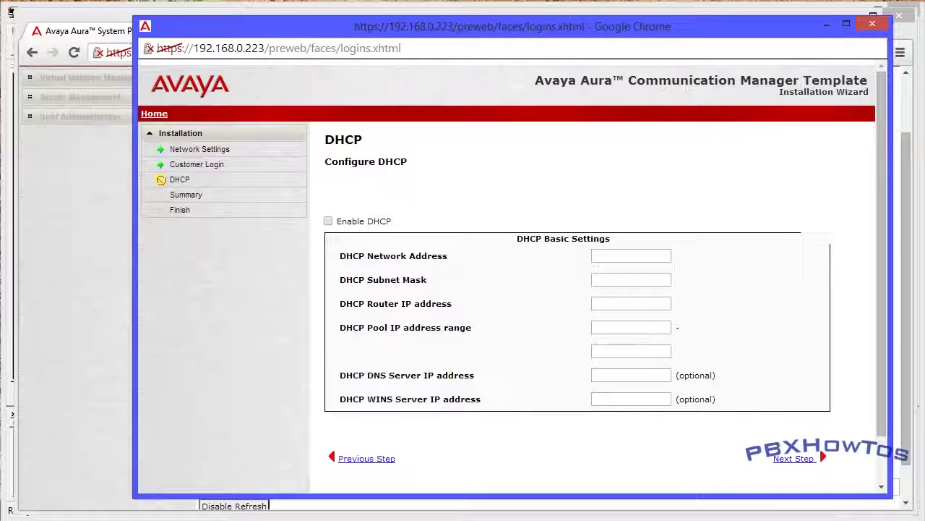
# Leave DHCP disabled and advance through the Summary to the Confirm Installation page
pyautogui.click(788, 461)
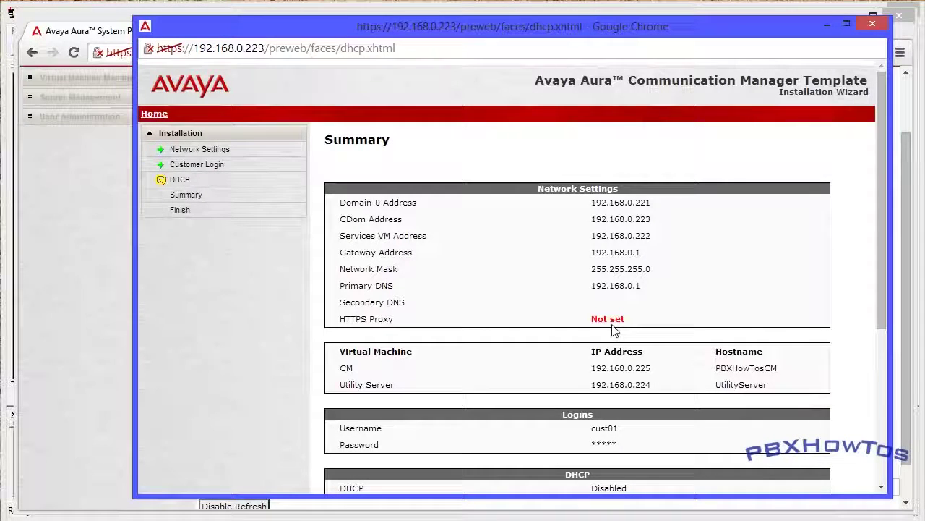
pyautogui.scroll(-2, 556, 378)
pyautogui.scroll(-2, 557, 377)
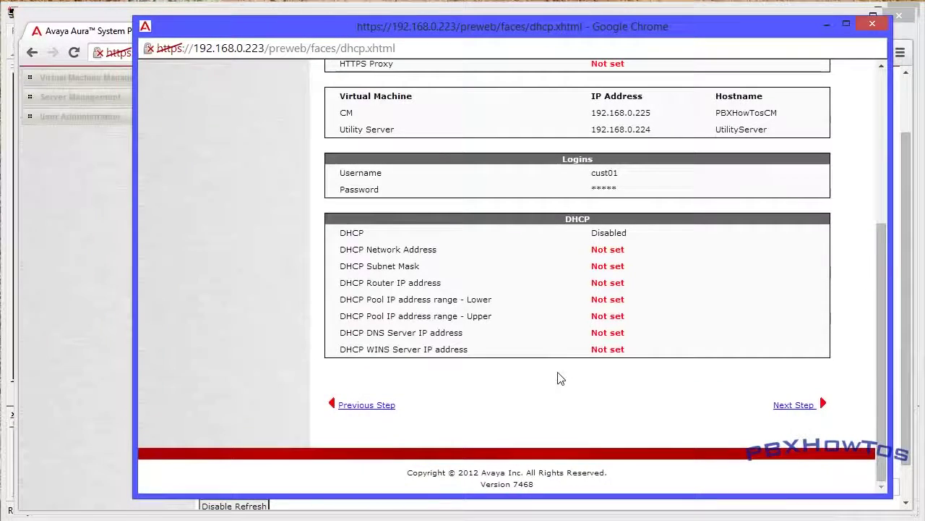
pyautogui.click(795, 406)
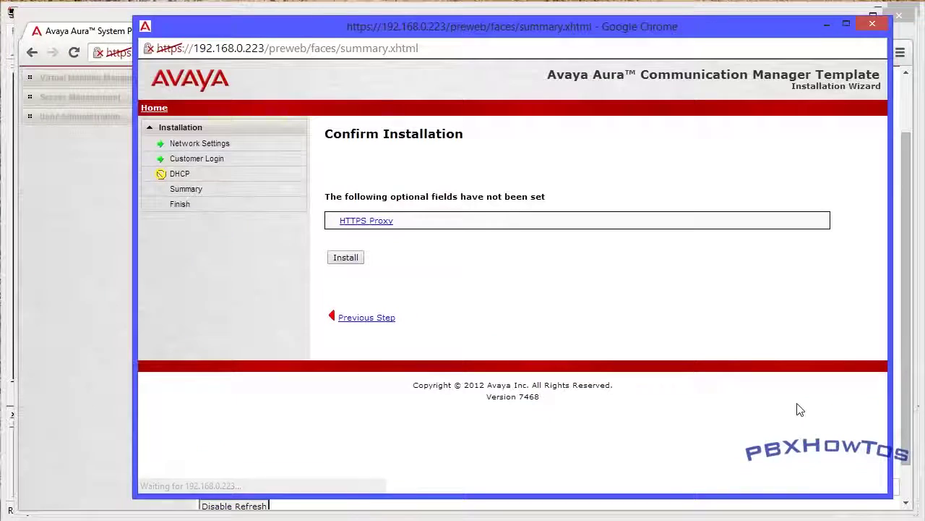
# Confirm the installation and follow the workflow as cm and utility_server install and start
pyautogui.click(346, 257)
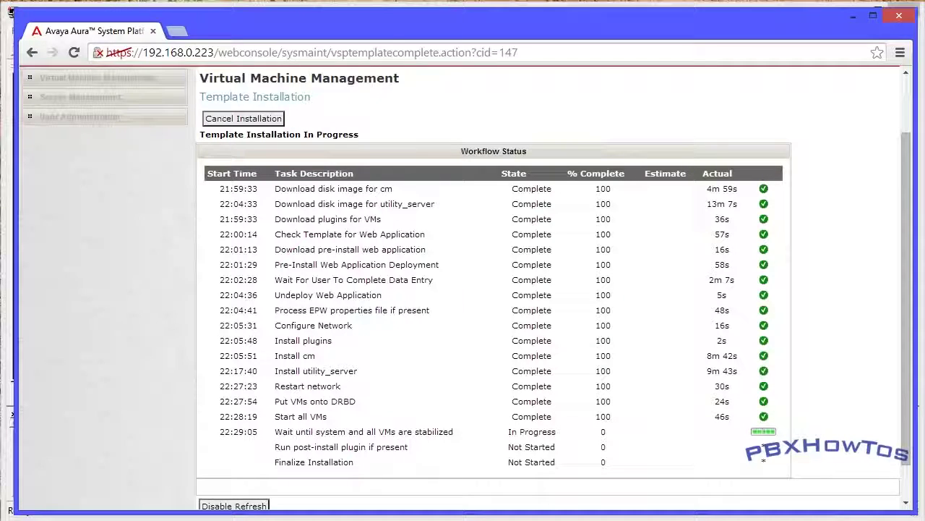
pyautogui.scroll(-3, 364, 467)
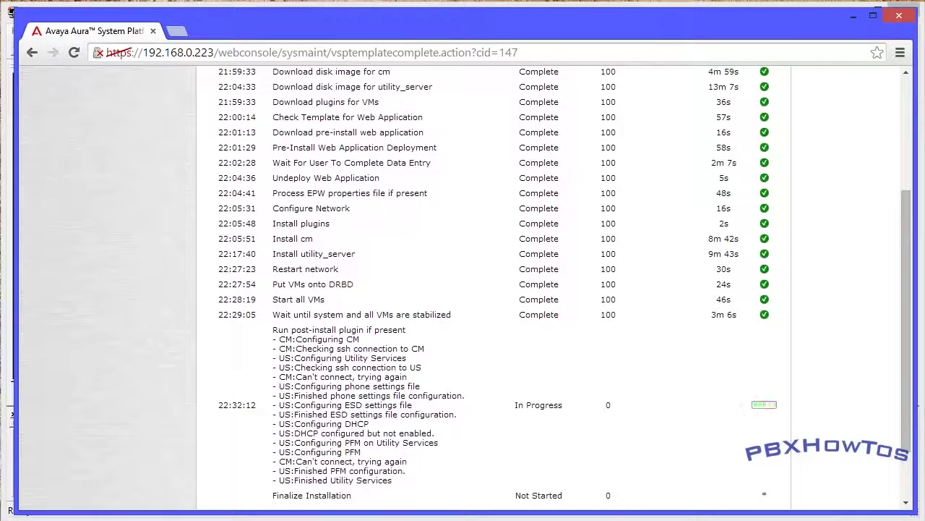
pyautogui.scroll(-5, 363, 467)
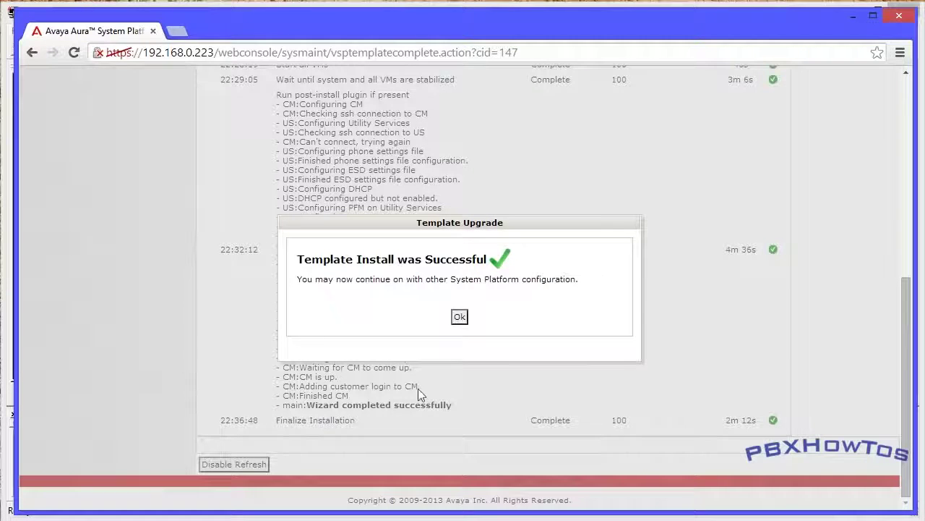
# Dismiss the install success message and review the template installation log showing every task COMPLETE
pyautogui.click(460, 317)
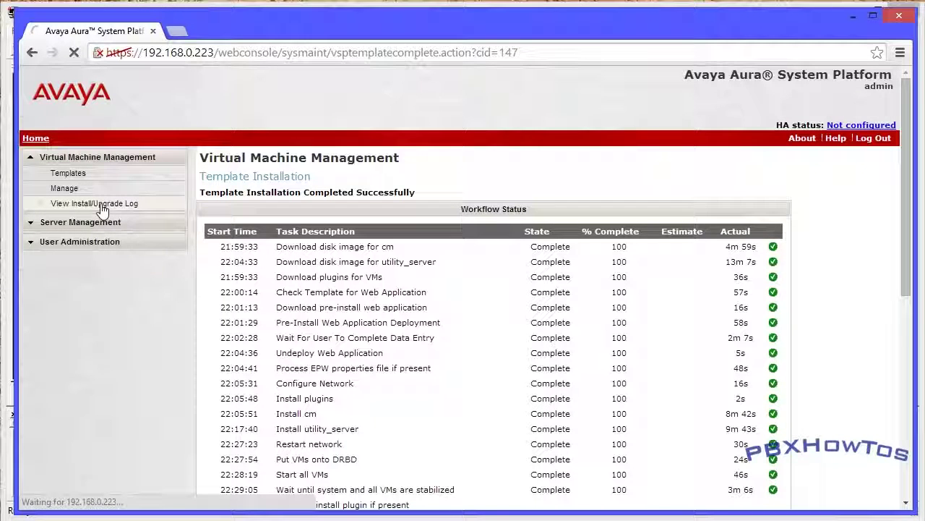
pyautogui.click(101, 207)
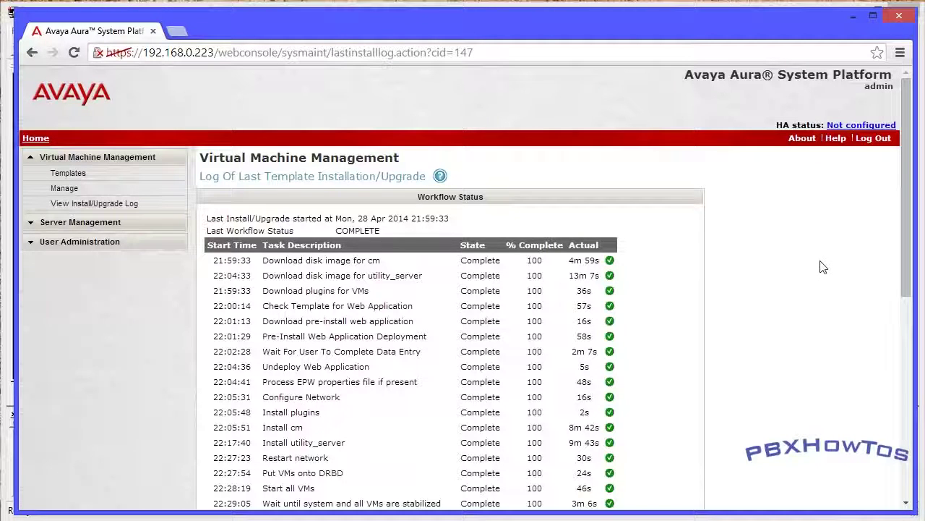
pyautogui.scroll(-6, 822, 267)
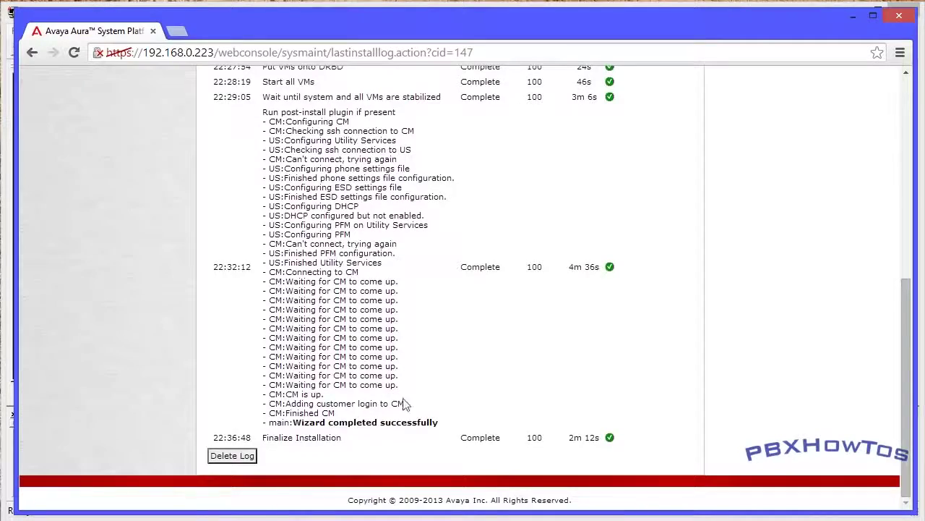
pyautogui.scroll(6, 463, 289)
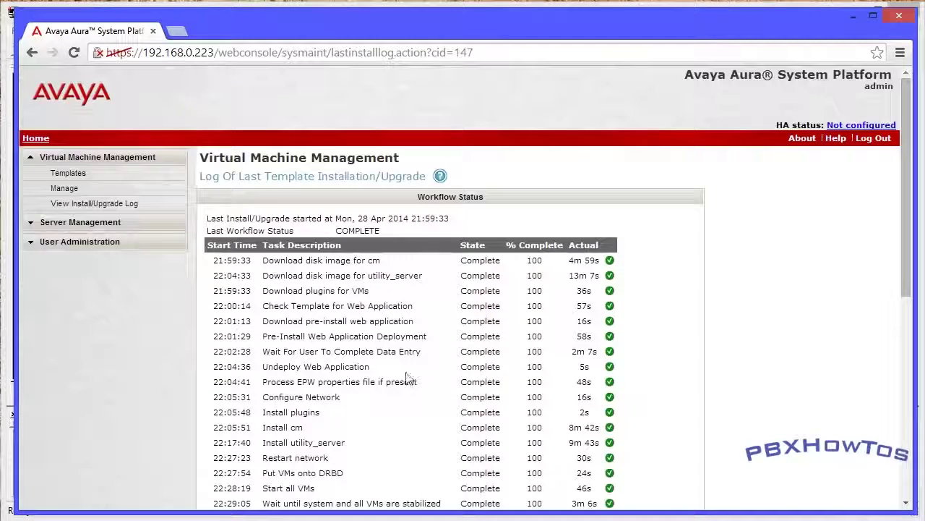
# Open the cm virtual machine's SMI logon page at 192.168.0.225, past the certificate warning and usage notice
pyautogui.click(65, 190)
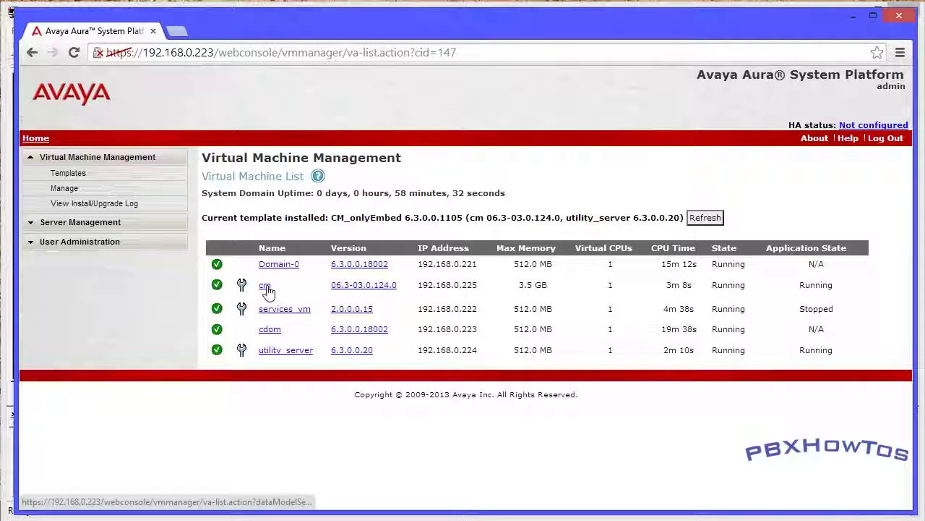
pyautogui.click(243, 288)
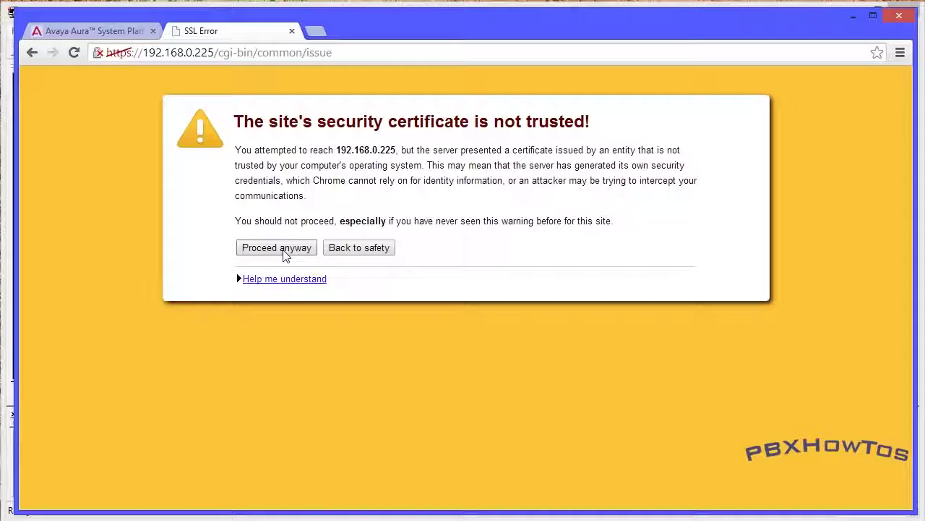
pyautogui.click(286, 253)
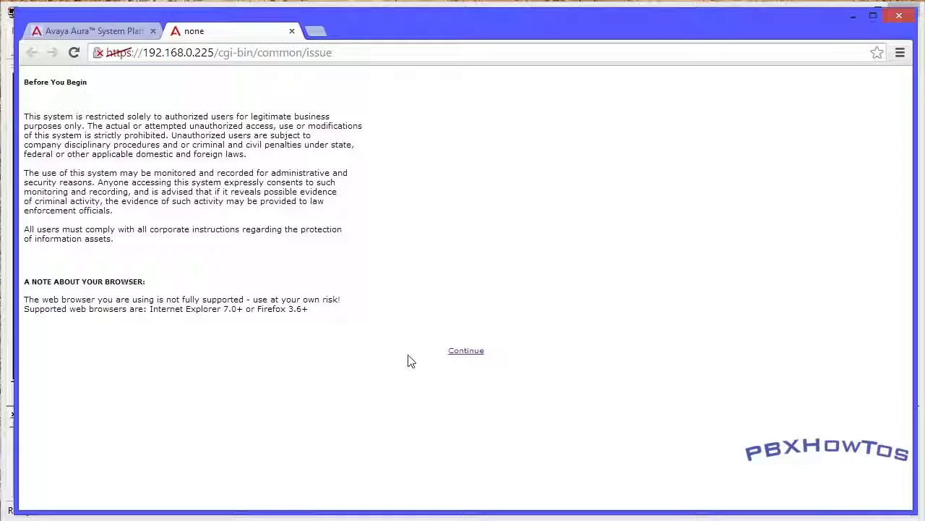
pyautogui.click(465, 351)
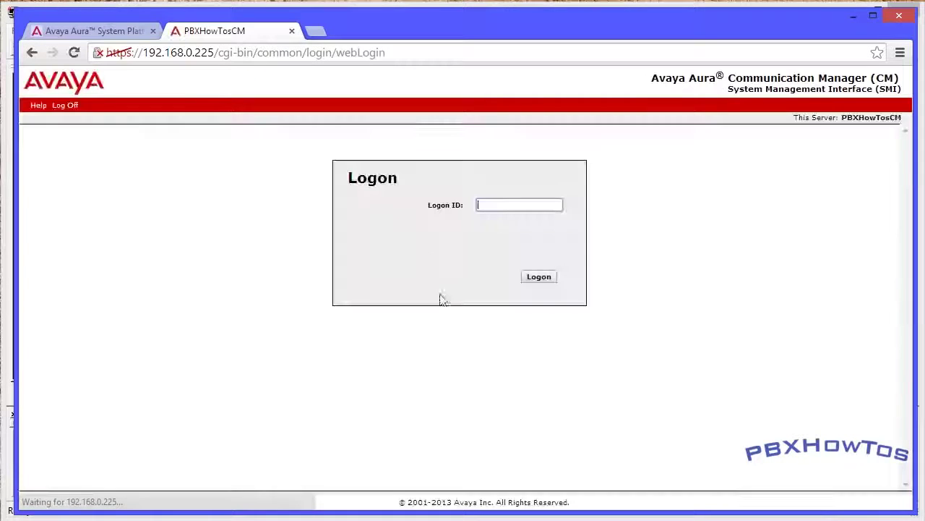
# Log on to Communication Manager SMI with the customer Logon ID and its password
pyautogui.write('cus')
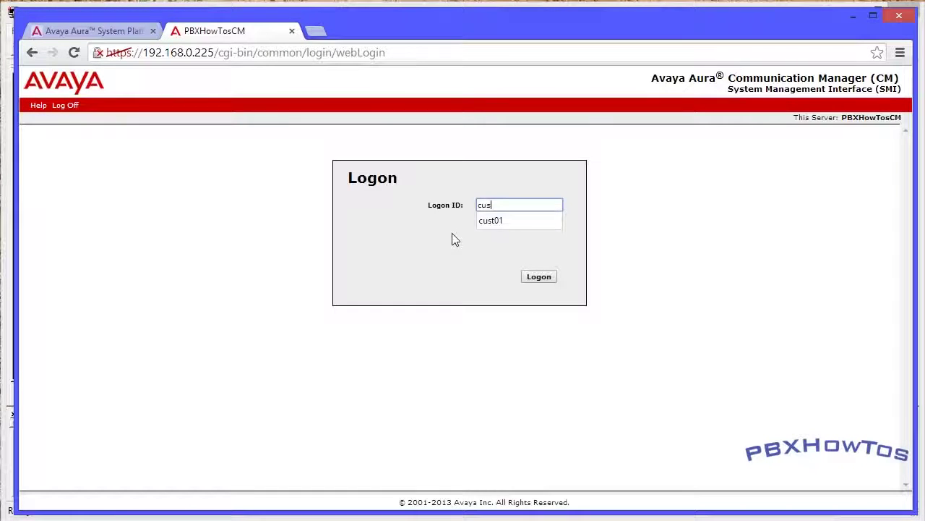
pyautogui.press('Down')
pyautogui.press('Return')
pyautogui.click(537, 279)
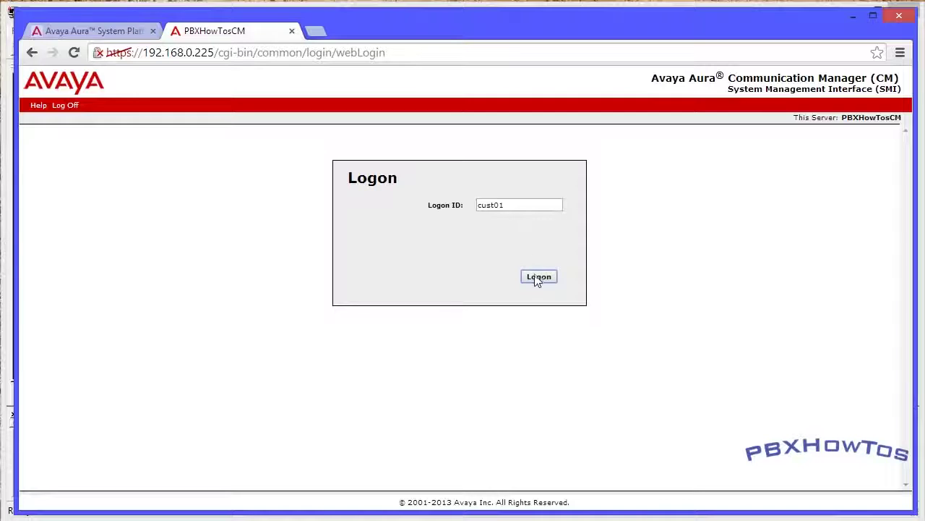
pyautogui.write('•••••••')
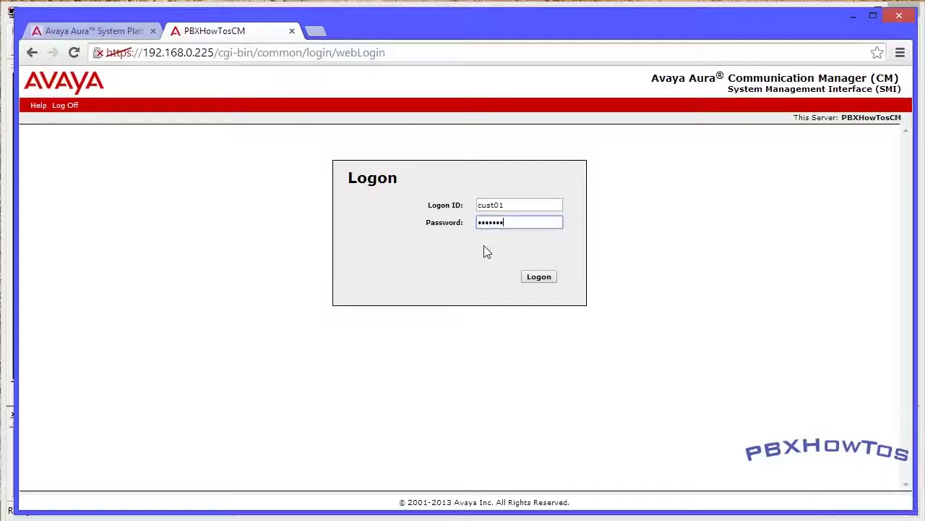
pyautogui.click(541, 281)
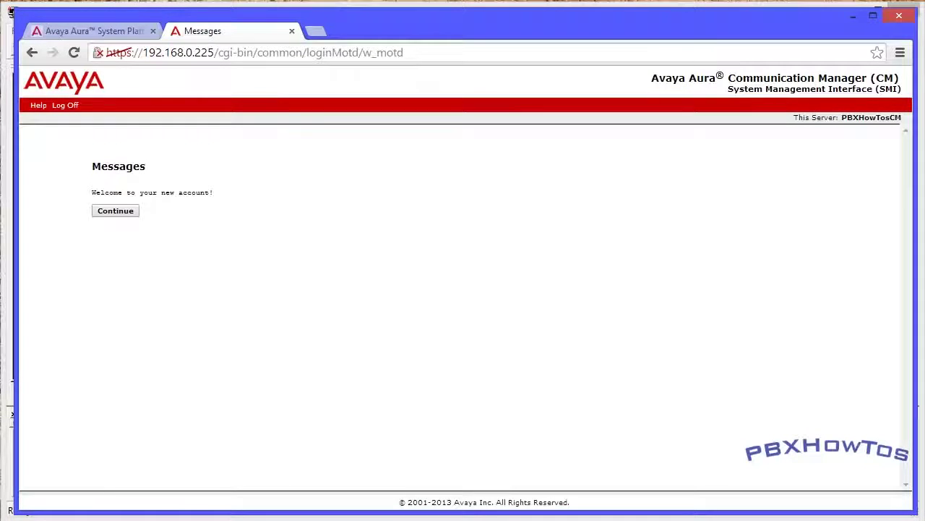
# Continue past the welcome message to the System Management Interface copyright page
pyautogui.tripleClick(175, 193)
pyautogui.click(171, 239)
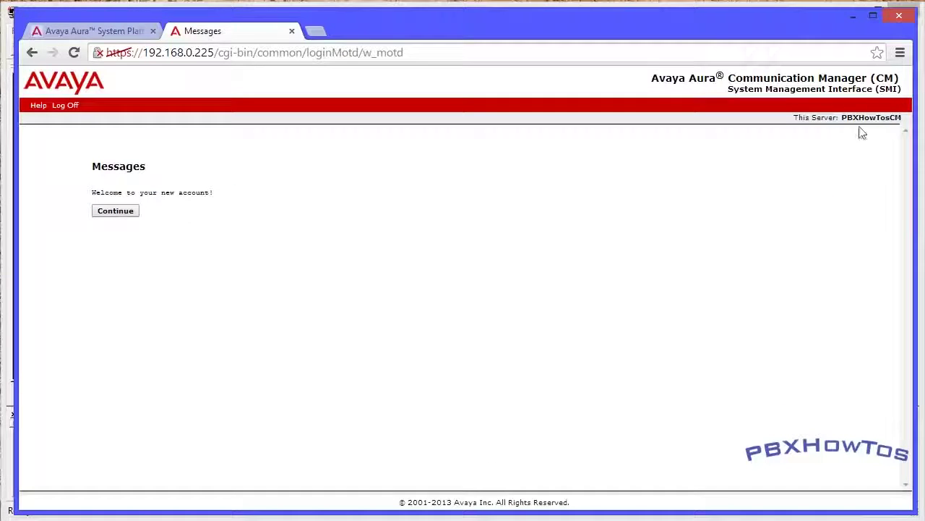
pyautogui.moveTo(841, 117); pyautogui.dragTo(901, 118)
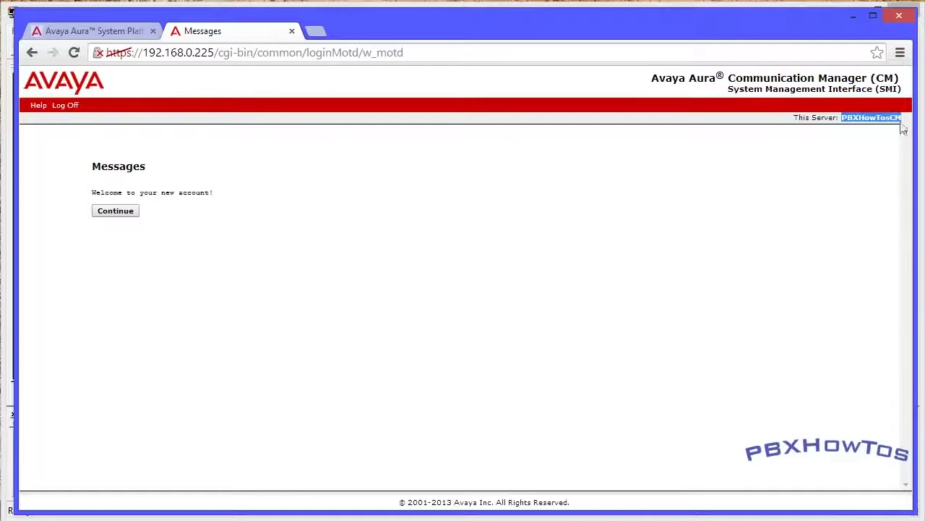
pyautogui.click(772, 201)
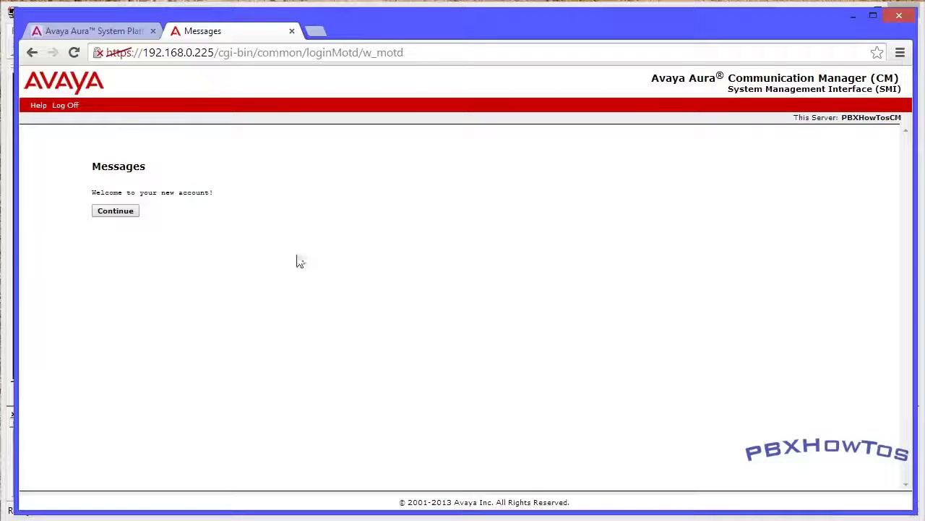
pyautogui.click(121, 216)
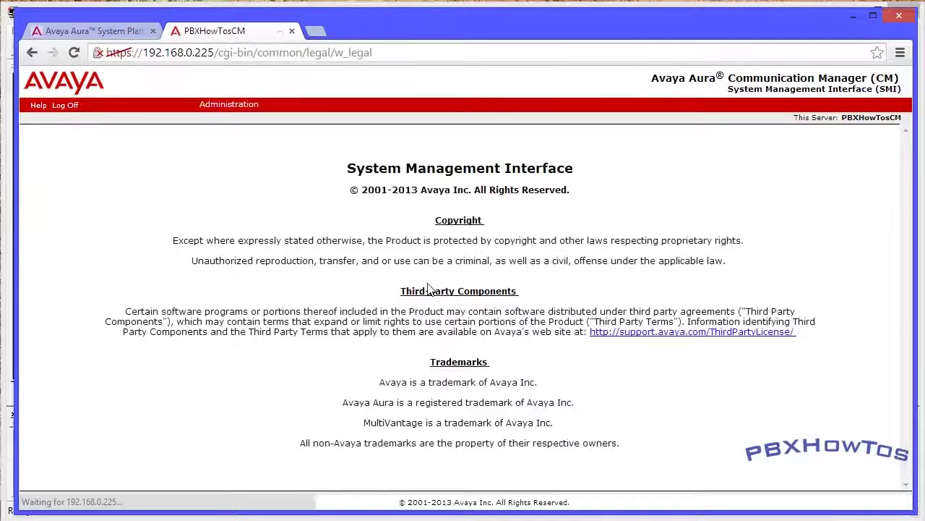
# Open the Server (Maintenance) pages from the Administration menu and scroll the left menu
pyautogui.moveTo(230, 104)
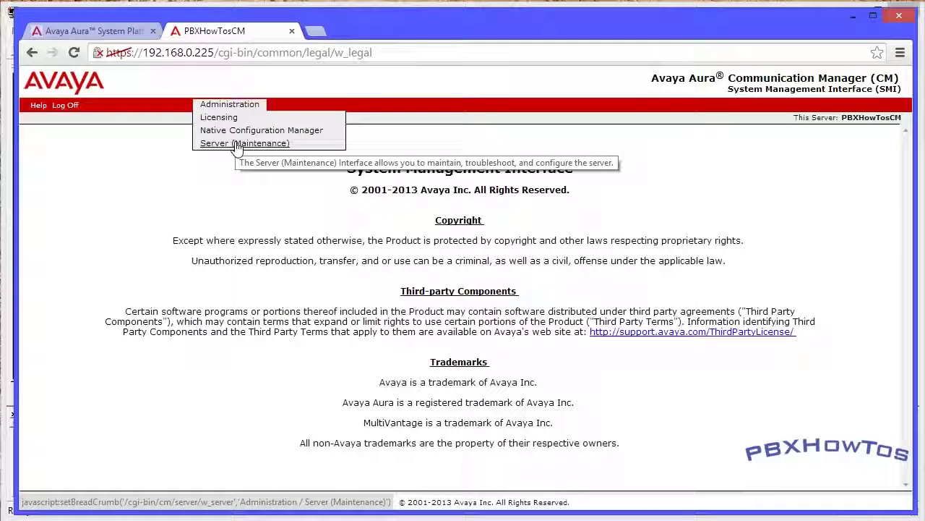
pyautogui.click(237, 144)
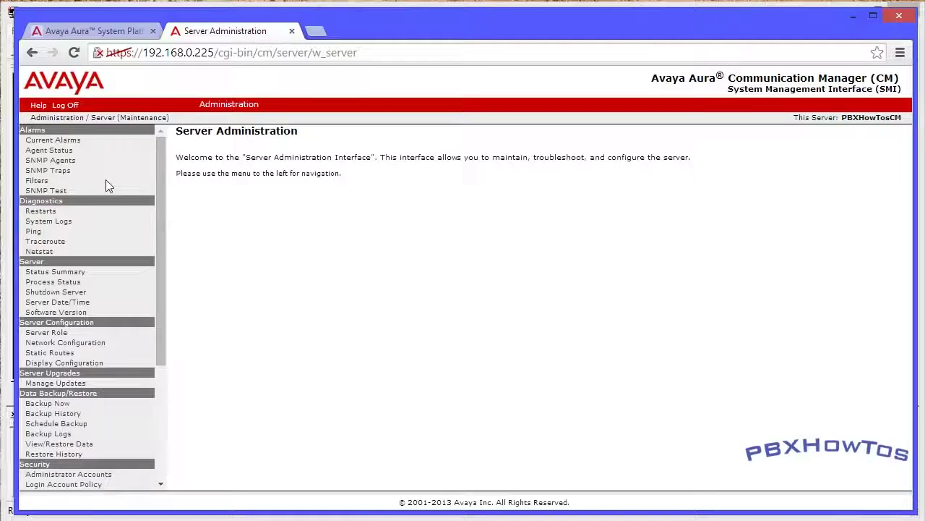
pyautogui.scroll(-5, 106, 180)
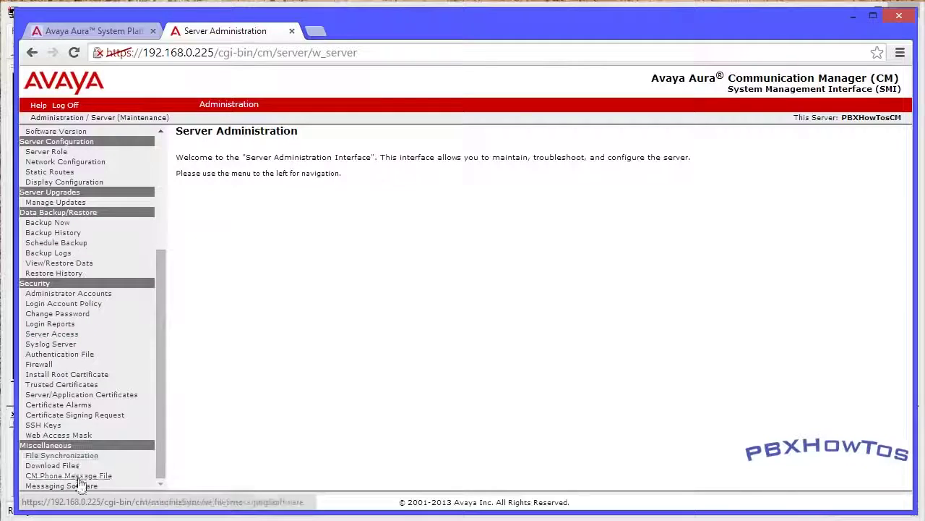
pyautogui.scroll(5, 43, 152)
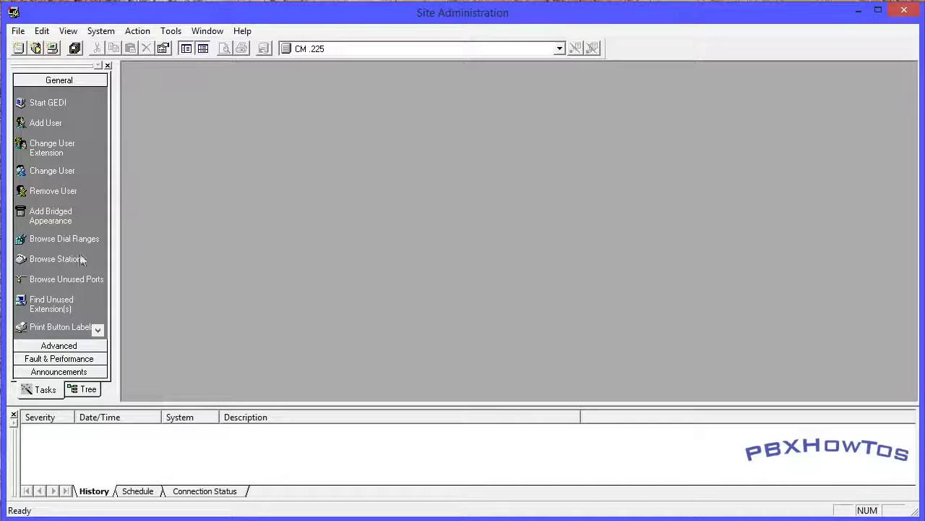
# Try an emulation session with CM .225, accepting the fingerprint and dismissing the password and network errors
pyautogui.click(59, 346)
pyautogui.click(47, 265)
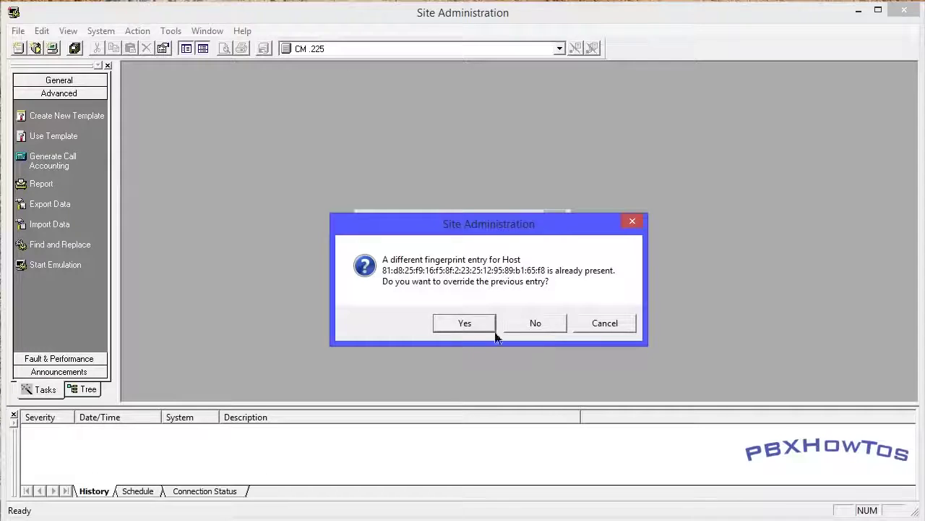
pyautogui.click(466, 325)
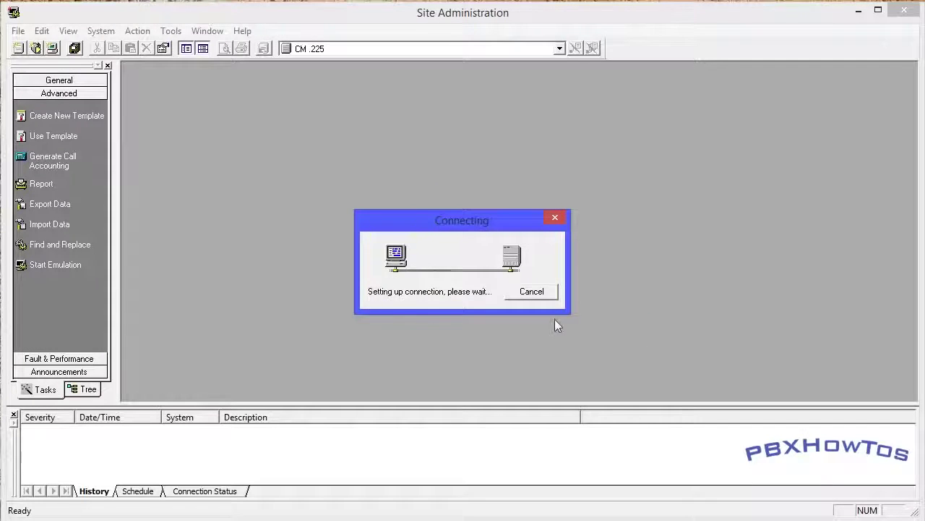
pyautogui.click(616, 317)
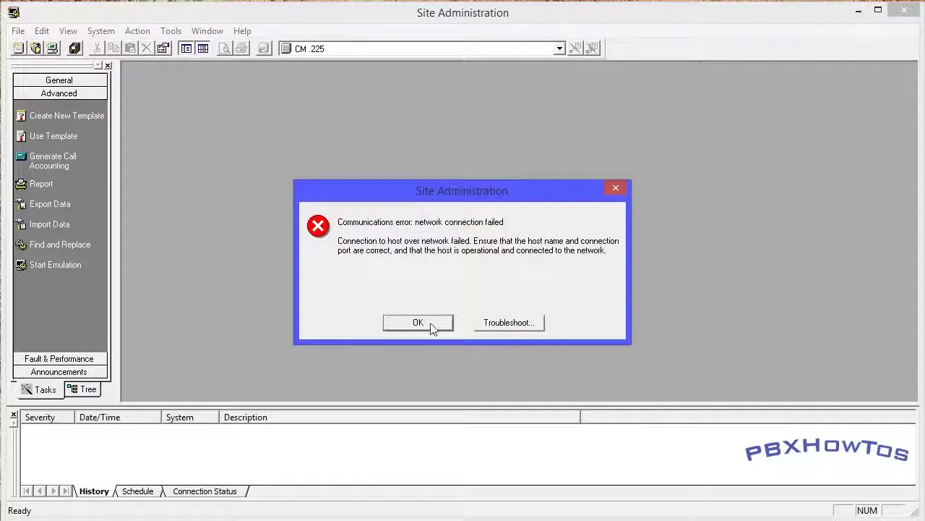
pyautogui.click(417, 322)
# Check the CM .225 system login properties, still set to dadmin, and cancel without changes
pyautogui.click(100, 31)
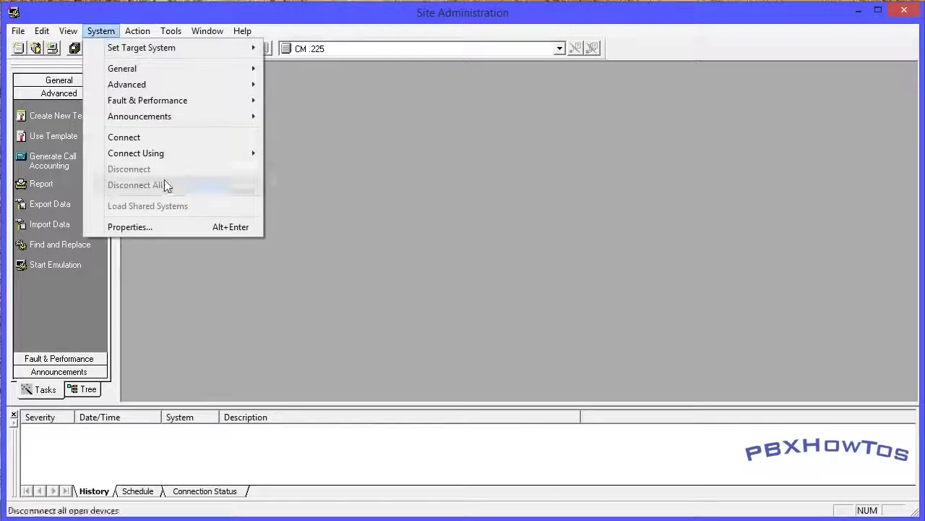
pyautogui.click(150, 228)
pyautogui.click(365, 65)
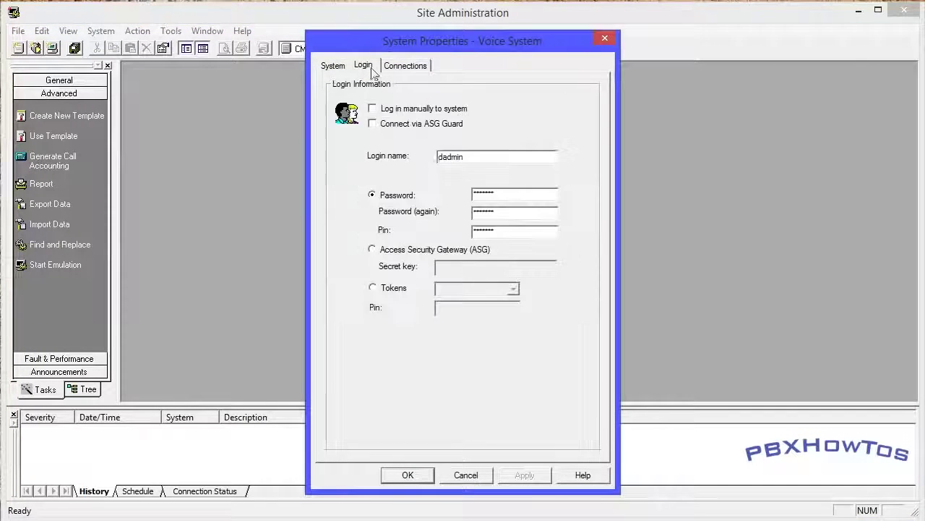
pyautogui.click(465, 475)
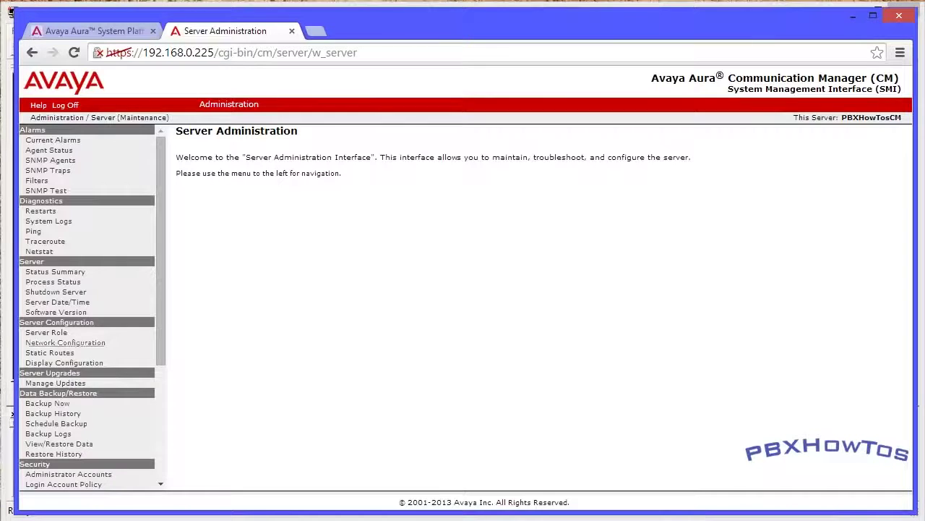
# Go to Administrator Accounts and request adding the Business Partner dadmin login
pyautogui.scroll(-5, 83, 348)
pyautogui.click(81, 299)
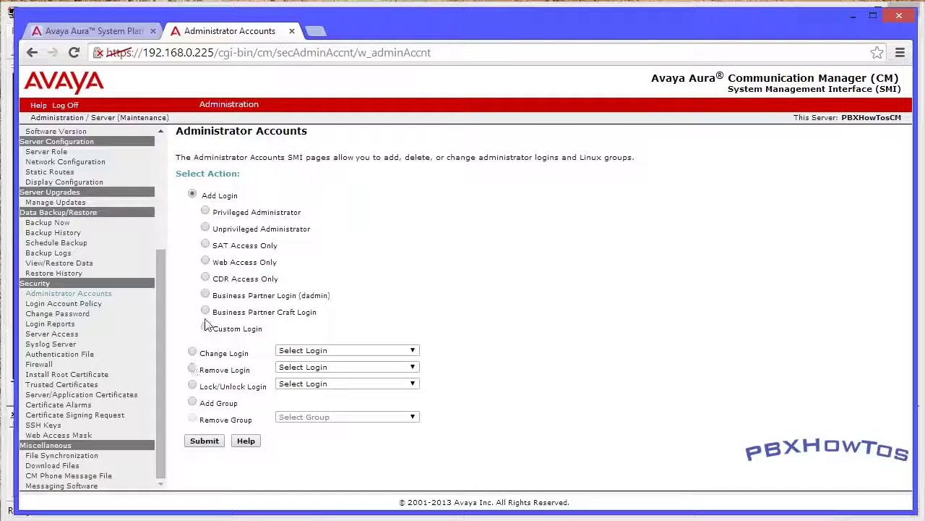
pyautogui.click(206, 295)
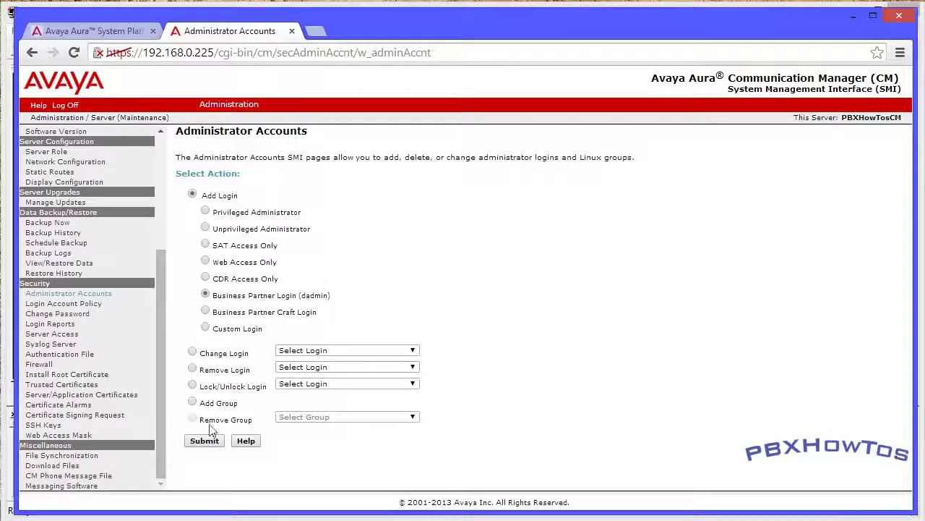
pyautogui.click(215, 438)
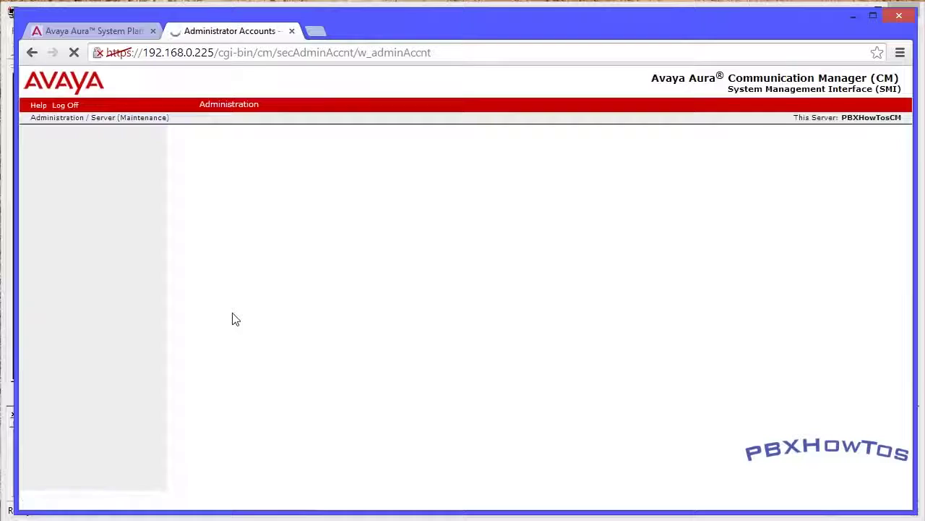
# Enter and confirm the dadmin login's password, submit it, and return to Administrator Accounts
pyautogui.scroll(-2, 294, 391)
pyautogui.click(352, 385)
pyautogui.write('pass123')
pyautogui.press('Tab')
pyautogui.write('pass123')
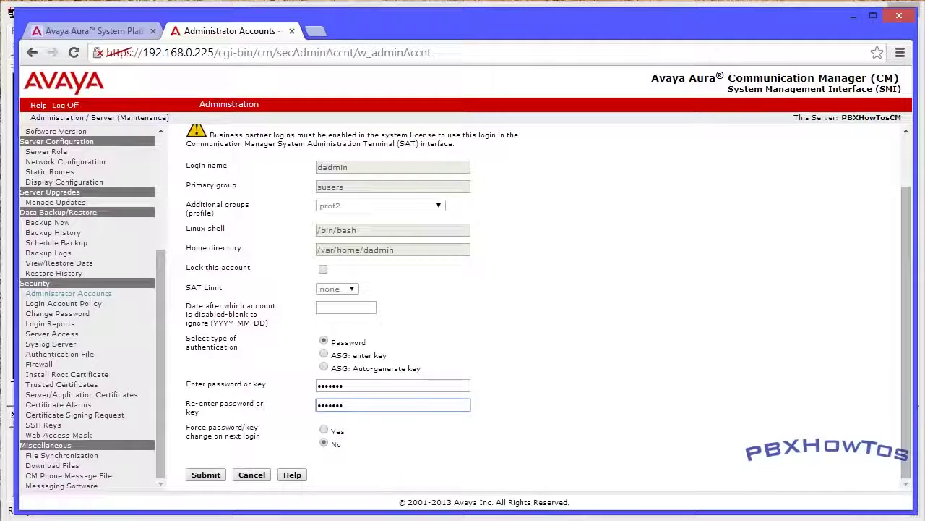
pyautogui.click(206, 477)
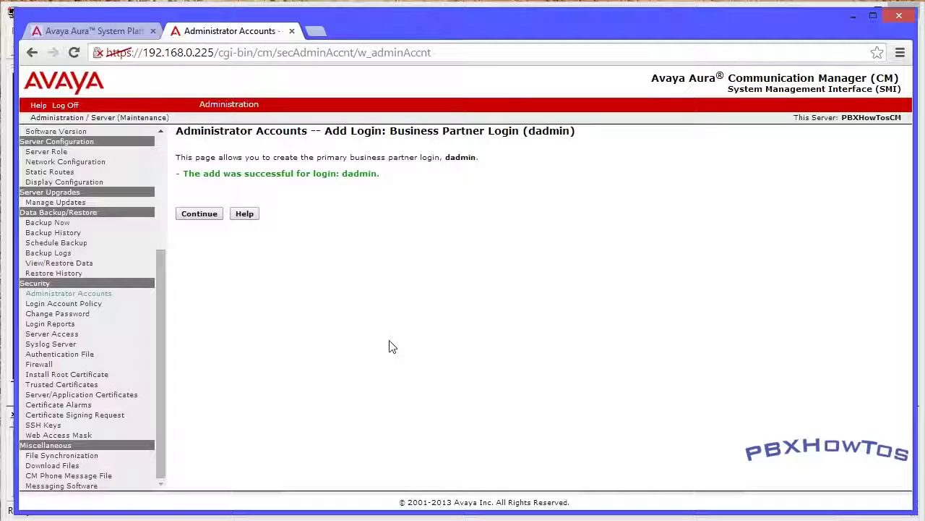
pyautogui.click(185, 216)
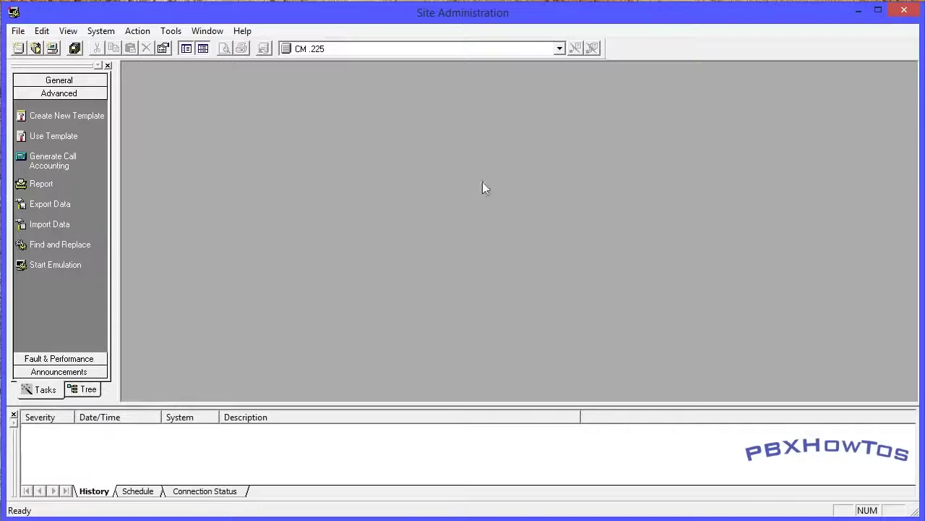
# Open a maximized emulation session to CM .225 and type 'save tra' at the Command prompt
pyautogui.click(48, 266)
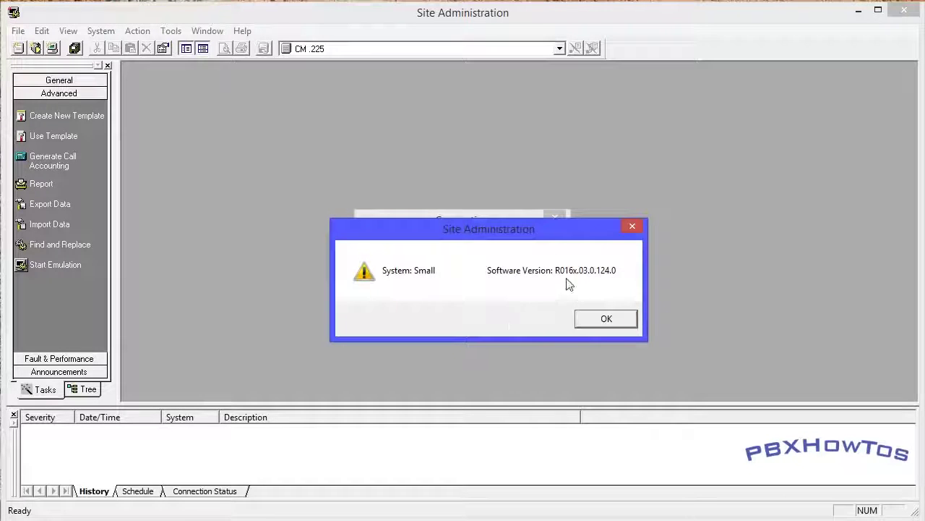
pyautogui.click(606, 319)
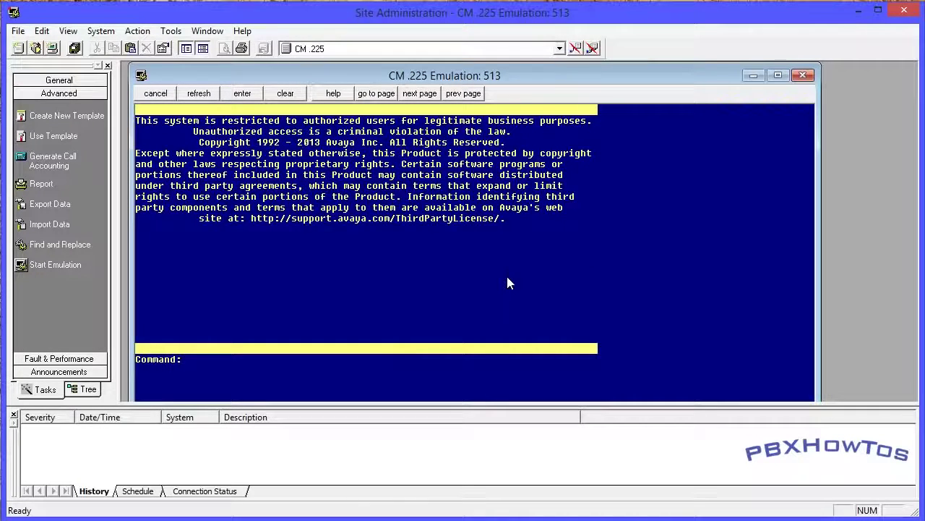
pyautogui.press('Return')
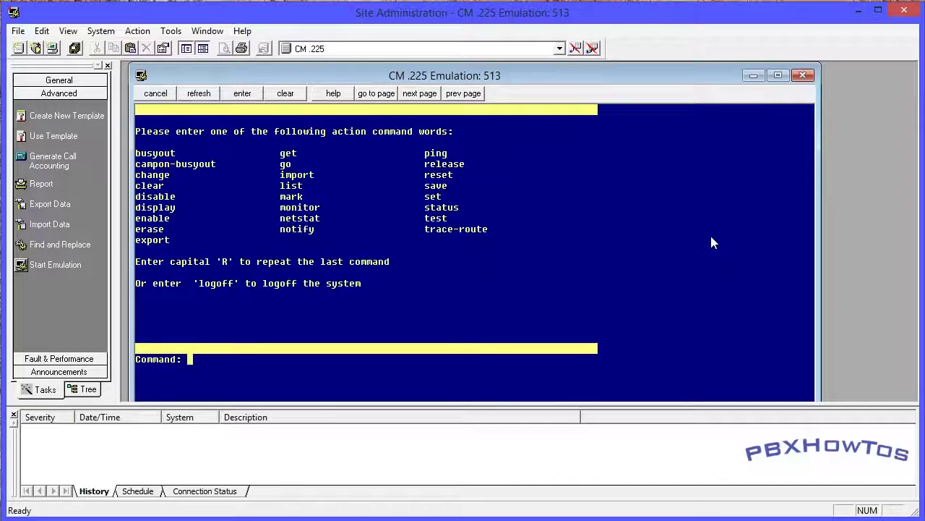
pyautogui.click(778, 76)
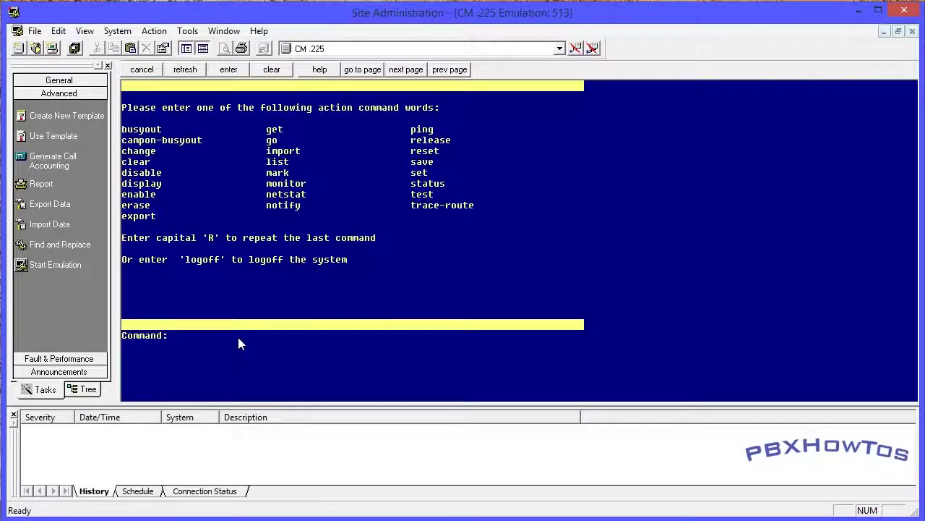
pyautogui.write('save tran')
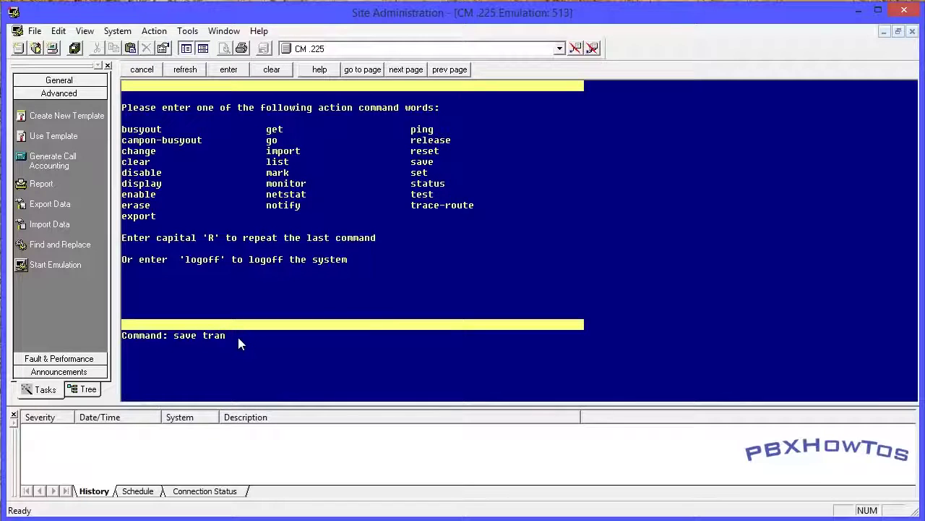
# Save translations, run 'reset sys 4', then retry emulation after the dropped-connection and no-ports errors
pyautogui.press('Return')
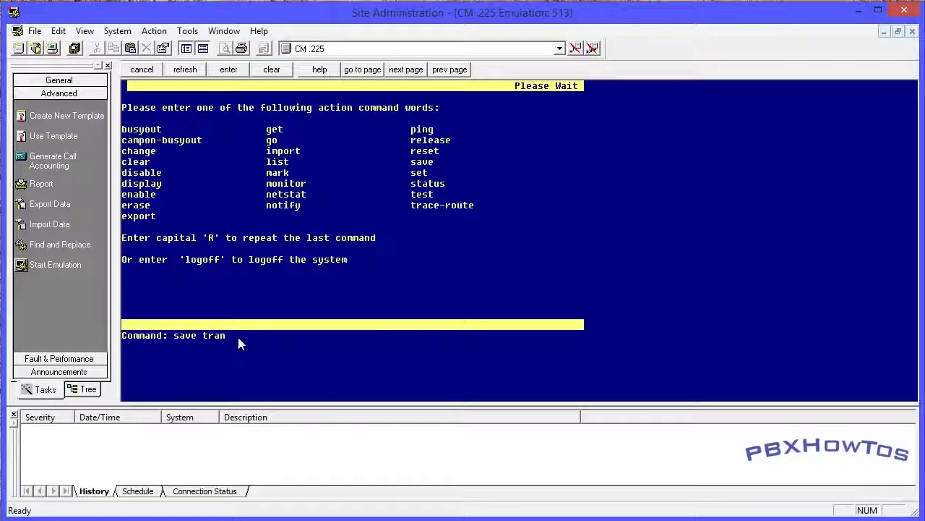
pyautogui.write('reset sys 4')
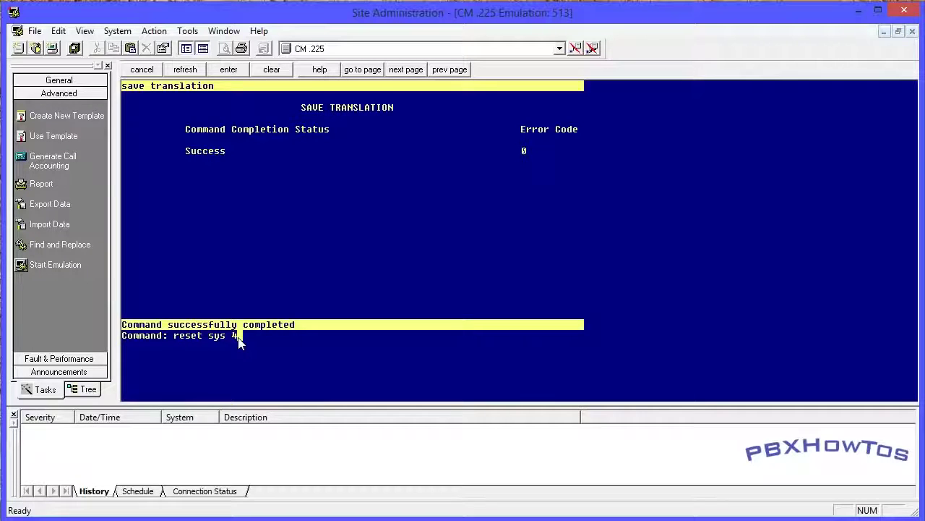
pyautogui.press('Return')
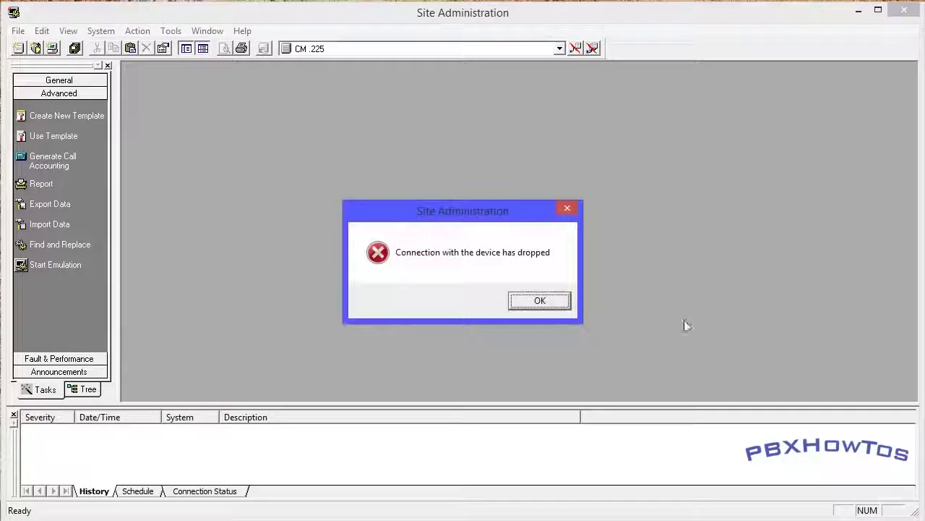
pyautogui.click(543, 304)
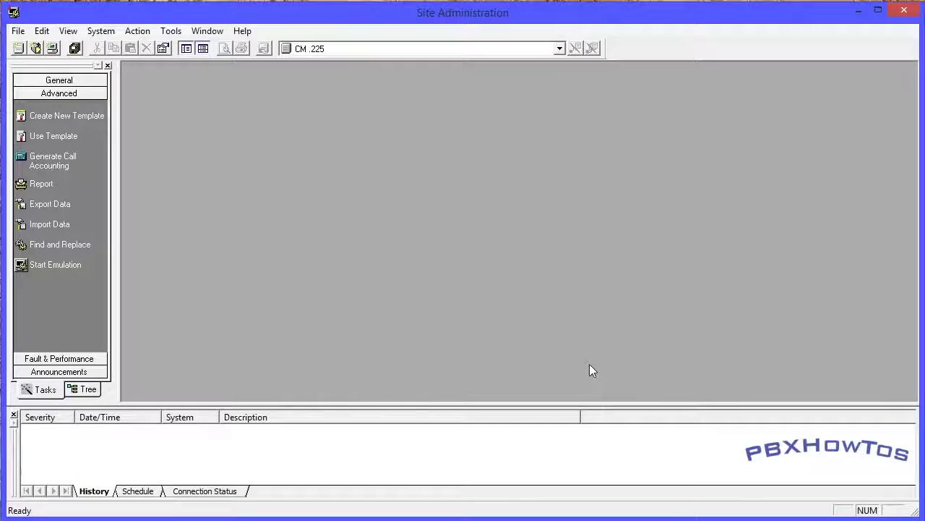
pyautogui.click(48, 264)
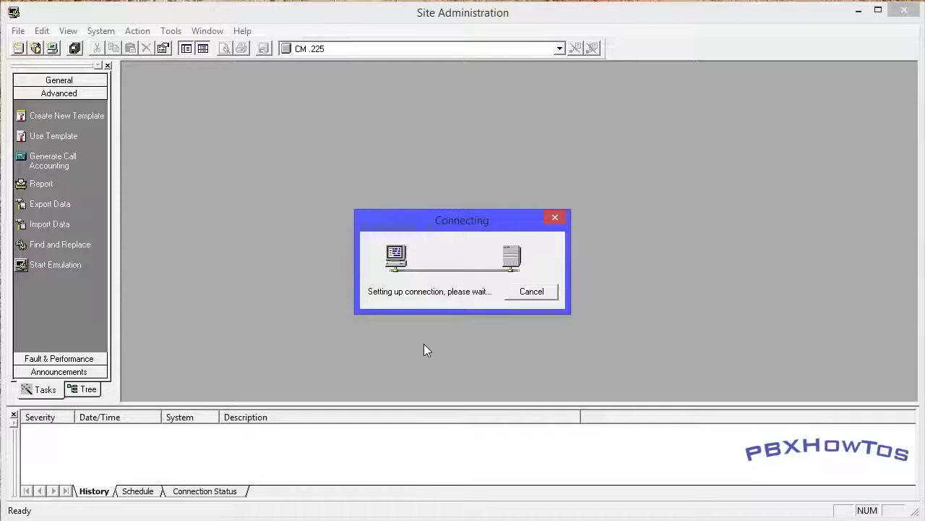
pyautogui.click(418, 321)
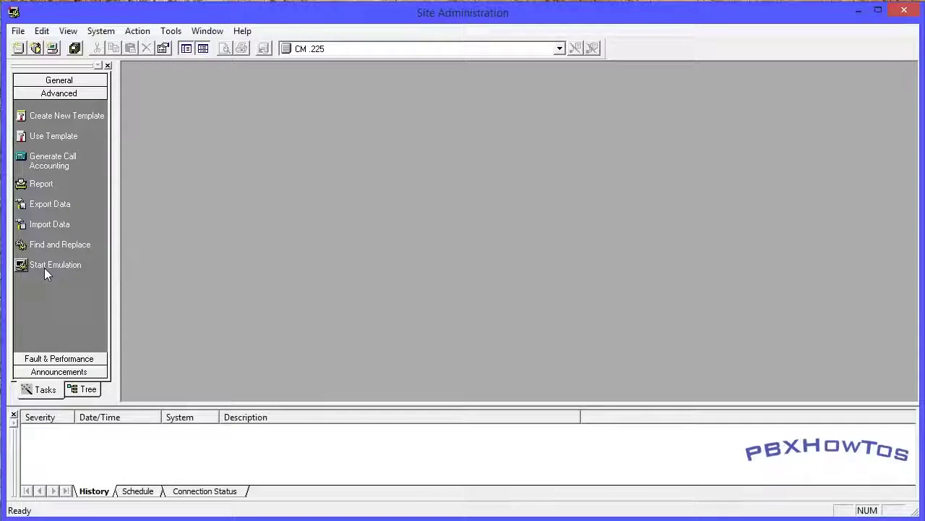
# Reconnect emulation to CM .225 and list the 'add' command options with F5
pyautogui.click(44, 266)
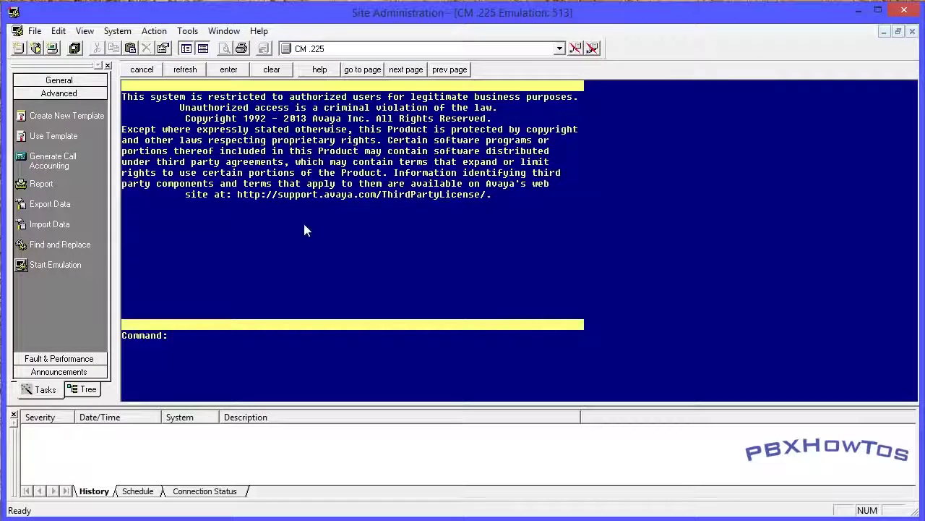
pyautogui.write('add')
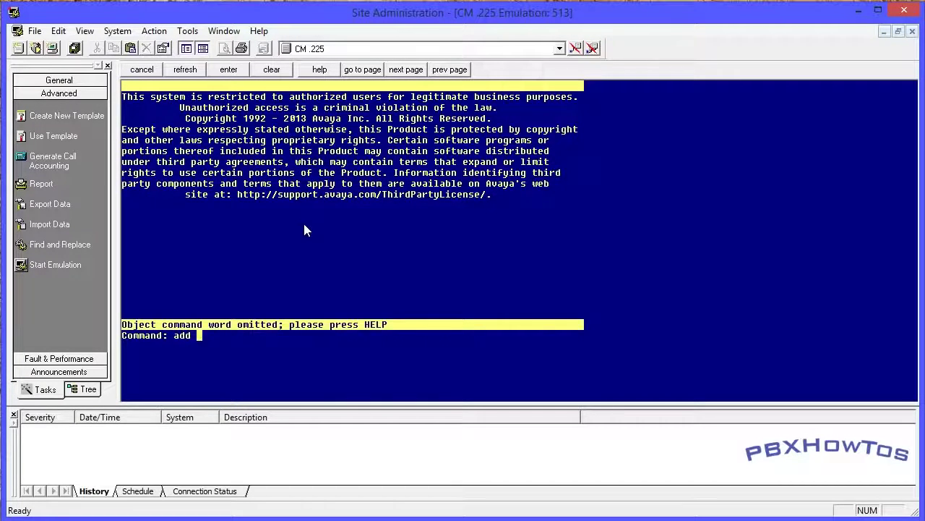
pyautogui.press('F5')
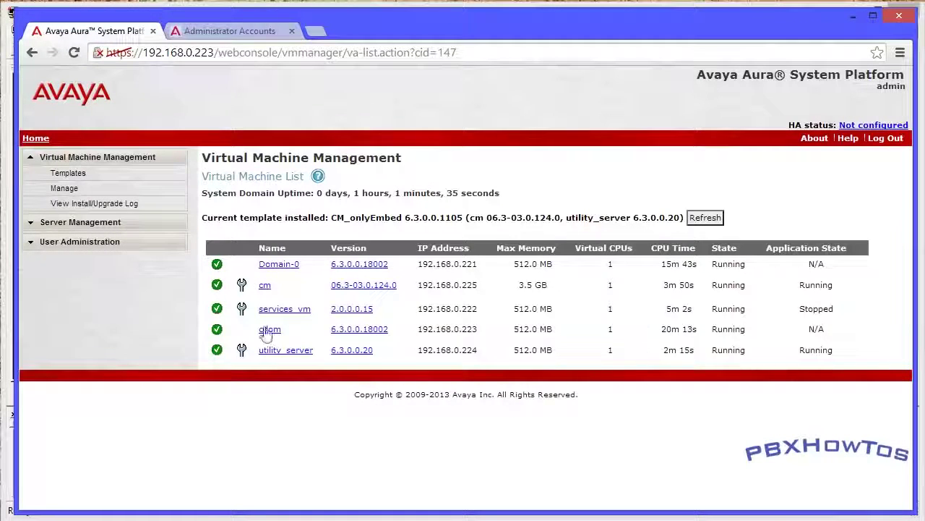
# Open the utility_server SMI at 192.168.0.224 and log in with the administrator Logon ID and password
pyautogui.click(242, 352)
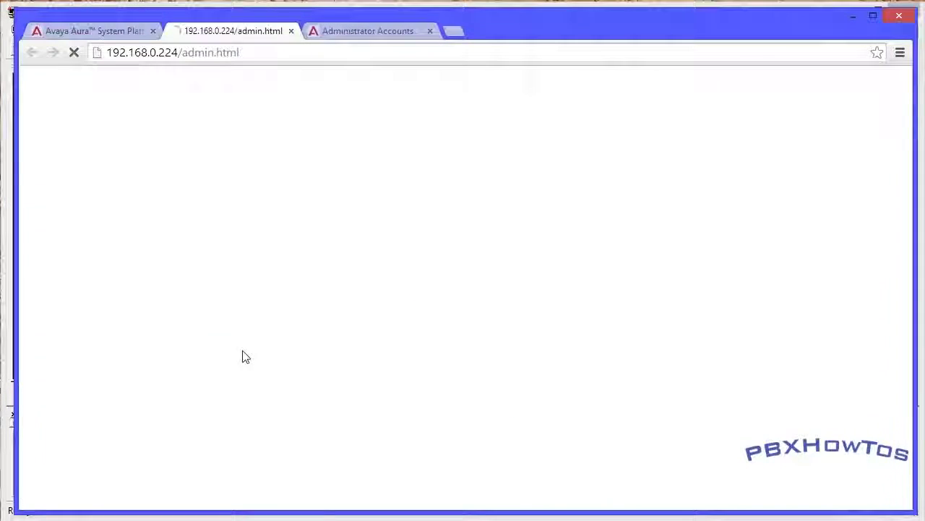
pyautogui.click(295, 250)
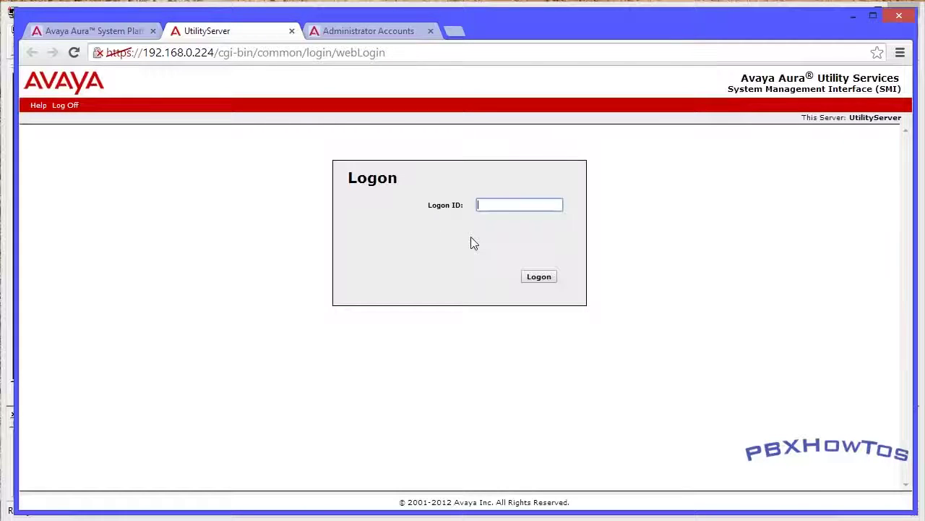
pyautogui.write('admin')
pyautogui.press('Return')
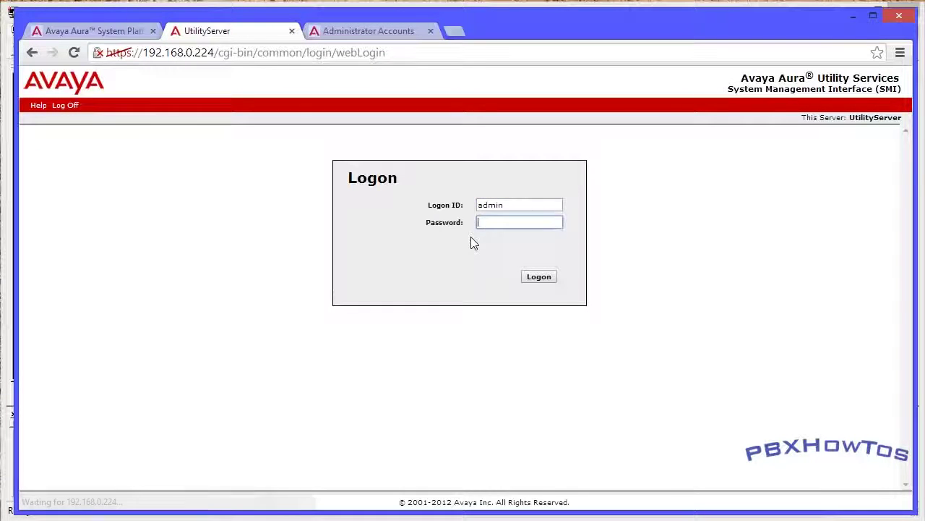
pyautogui.write('•••••••')
pyautogui.press('Return')
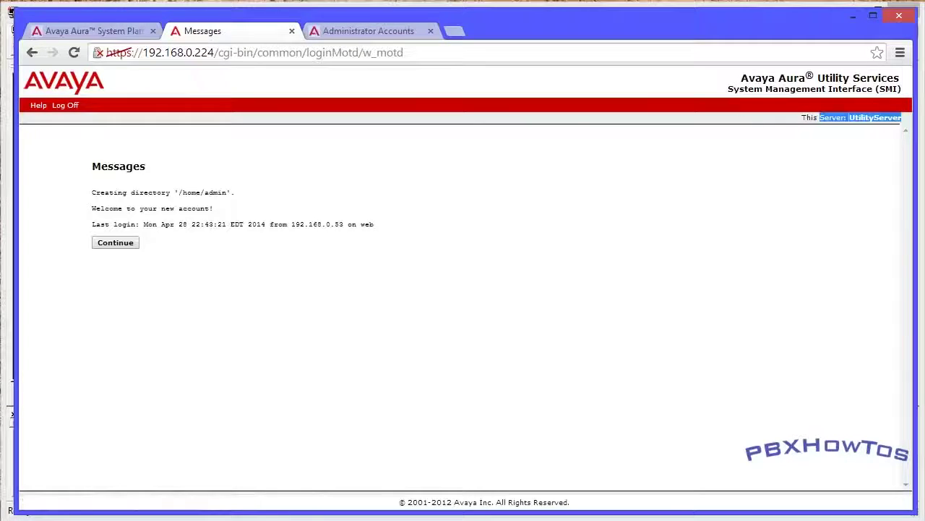
# Continue past the login messages to the Utility Services Administration copyright page
pyautogui.moveTo(217, 215); pyautogui.dragTo(106, 224)
pyautogui.click(110, 244)
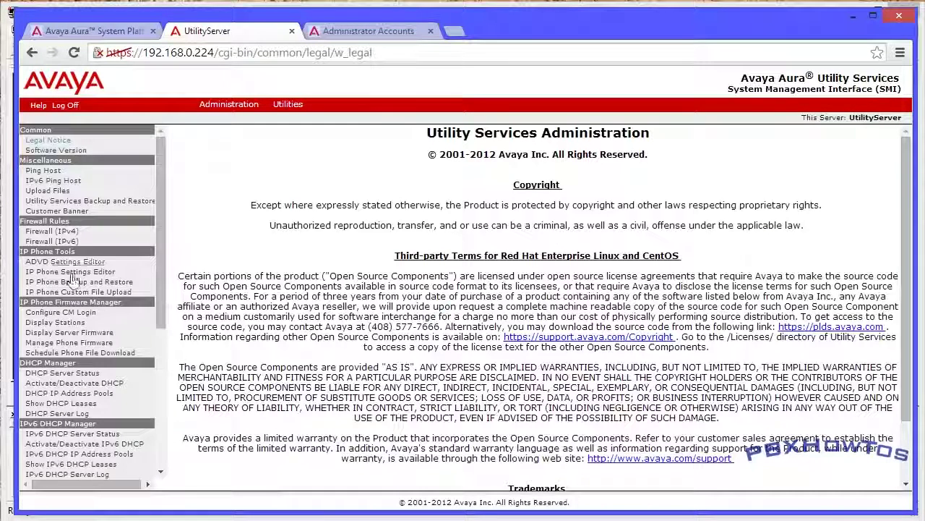
pyautogui.moveTo(155, 258); pyautogui.dragTo(157, 199)
pyautogui.moveTo(154, 248); pyautogui.dragTo(170, 203)
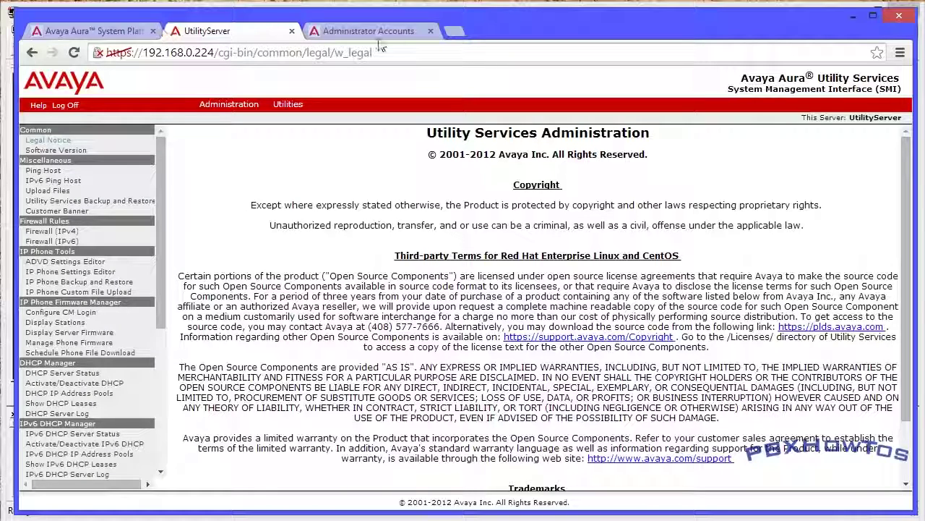
# From the CM Administrator Accounts page, open Administration > Server (Maintenance) in Communication Manager SMI
pyautogui.click(369, 30)
pyautogui.scroll(5, 155, 179)
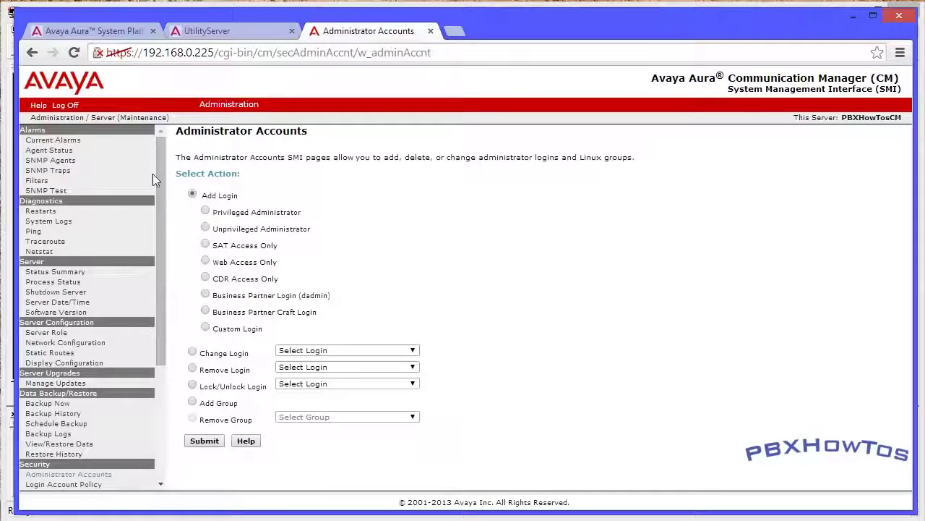
pyautogui.moveTo(228, 104)
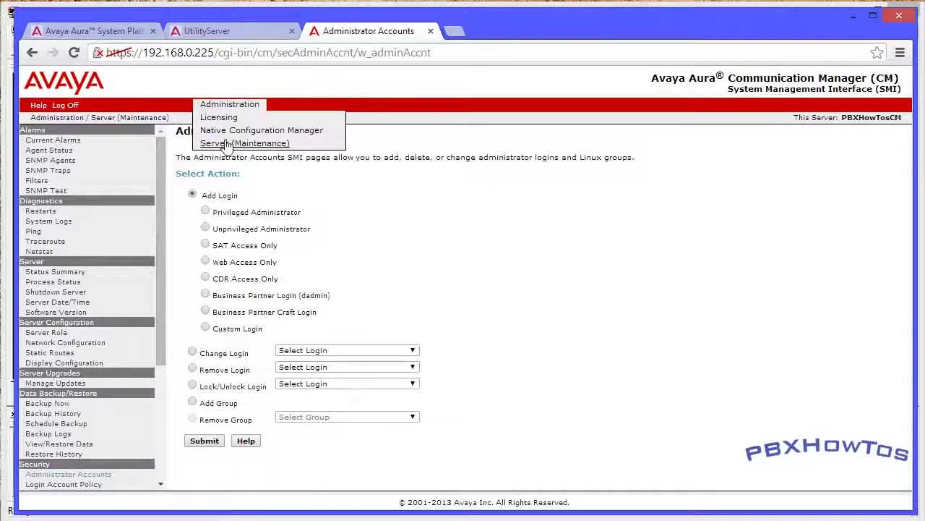
pyautogui.click(217, 143)
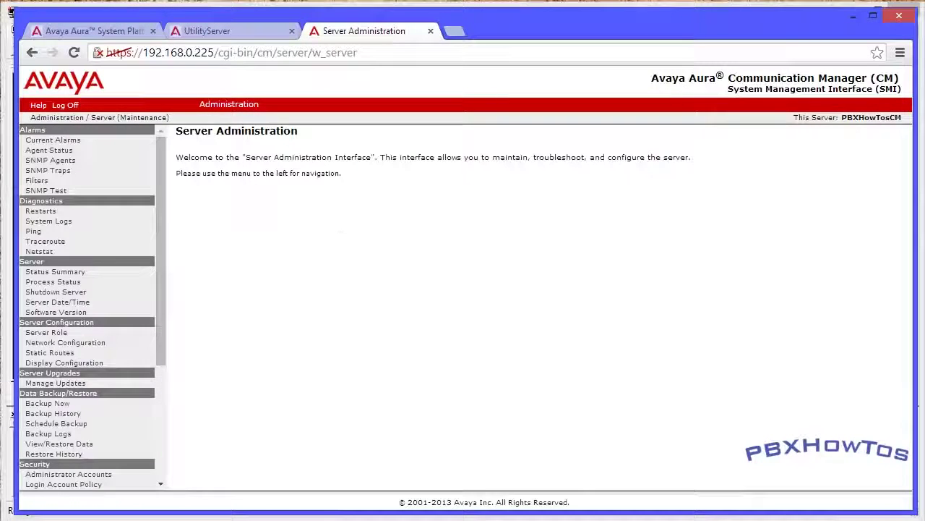
# Compare the CM Server Administration page with the System Platform Virtual Machine List, ending on the VM list
pyautogui.click(101, 33)
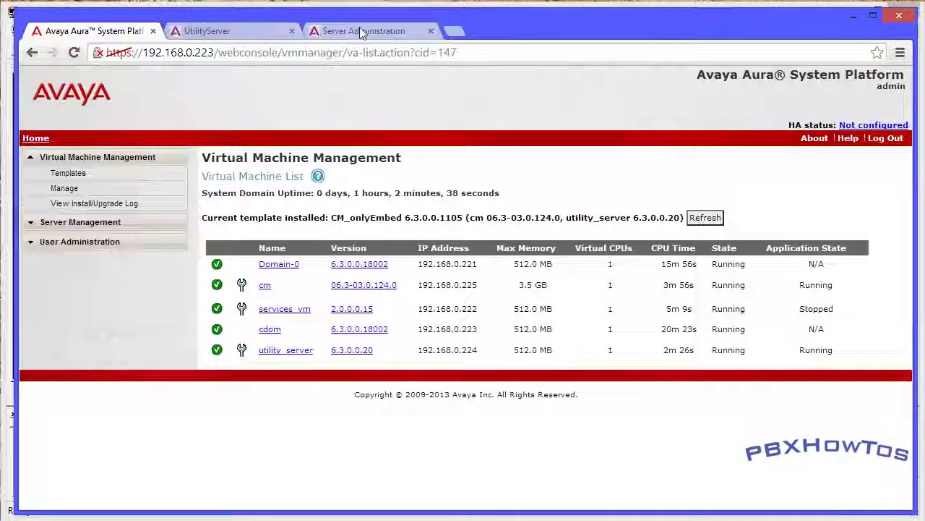
pyautogui.click(329, 30)
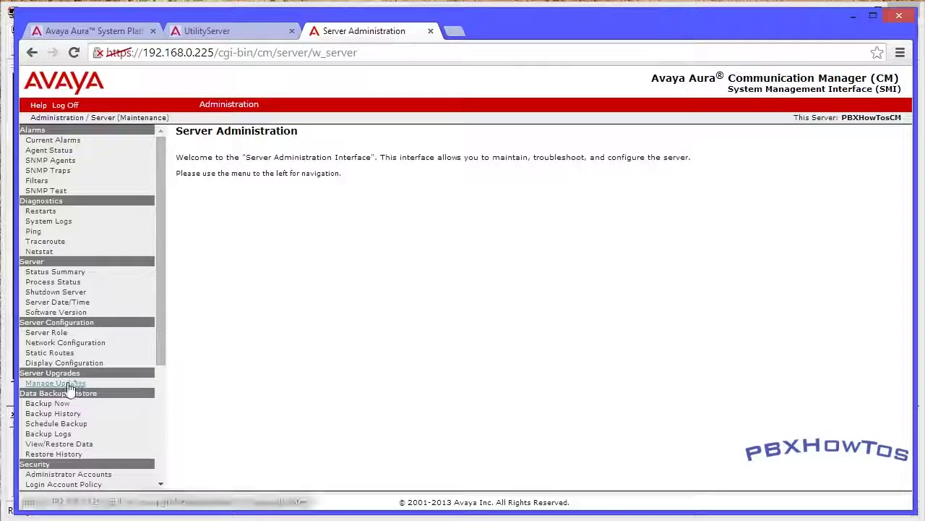
pyautogui.click(108, 31)
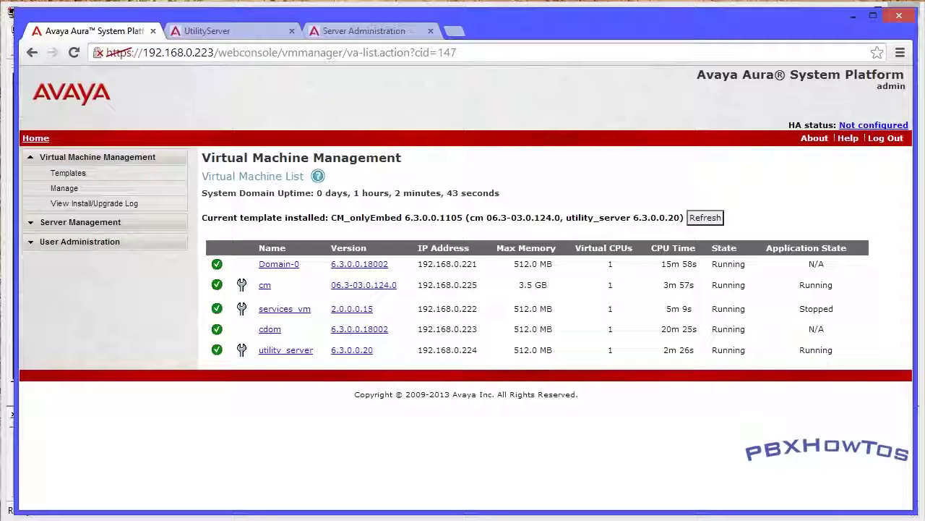